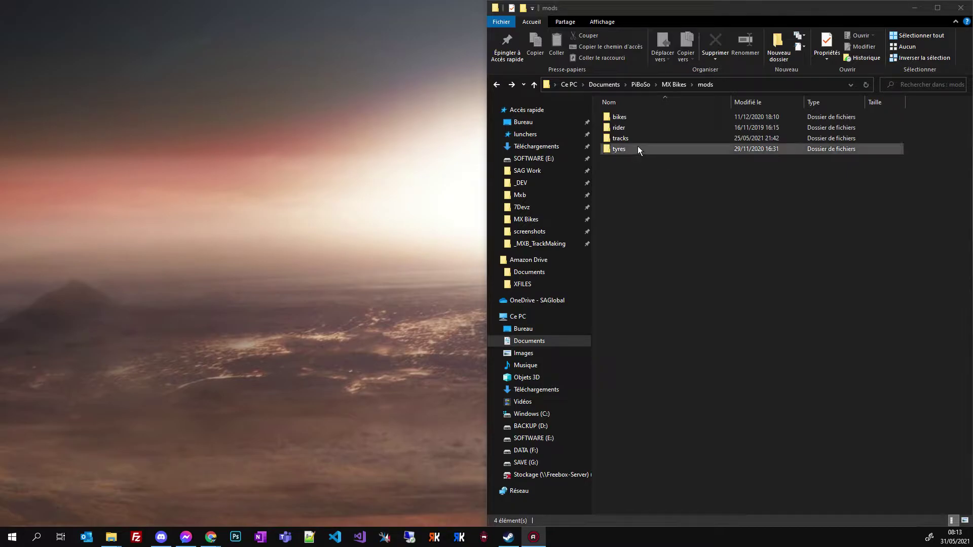
Browse into tracks\motocross and select 2013.mxgp.lommel.pkz.
double_click(627, 138)
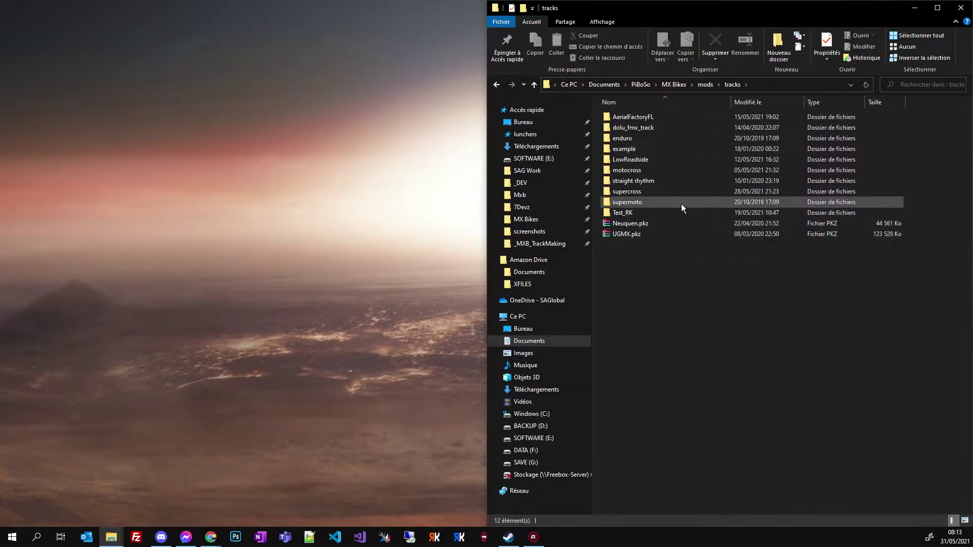
double_click(639, 173)
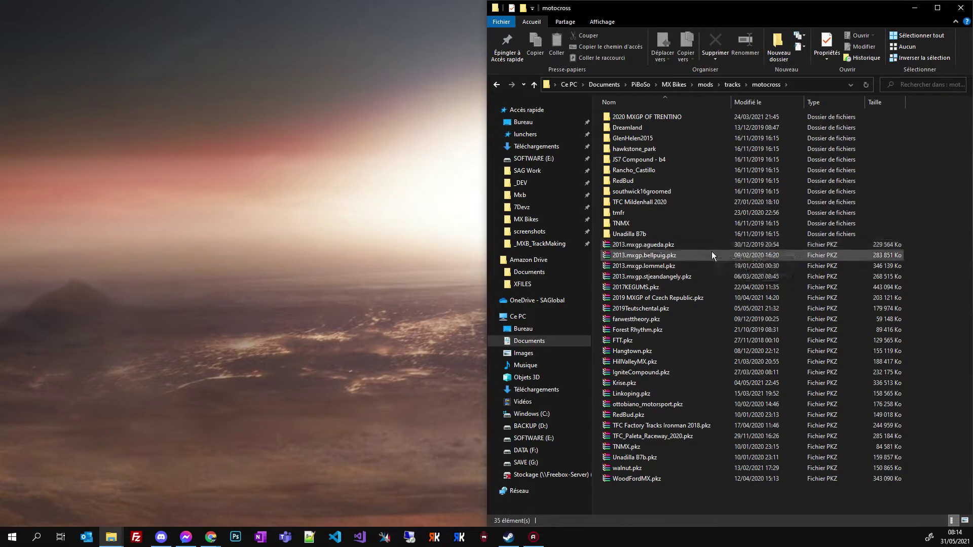
click(684, 265)
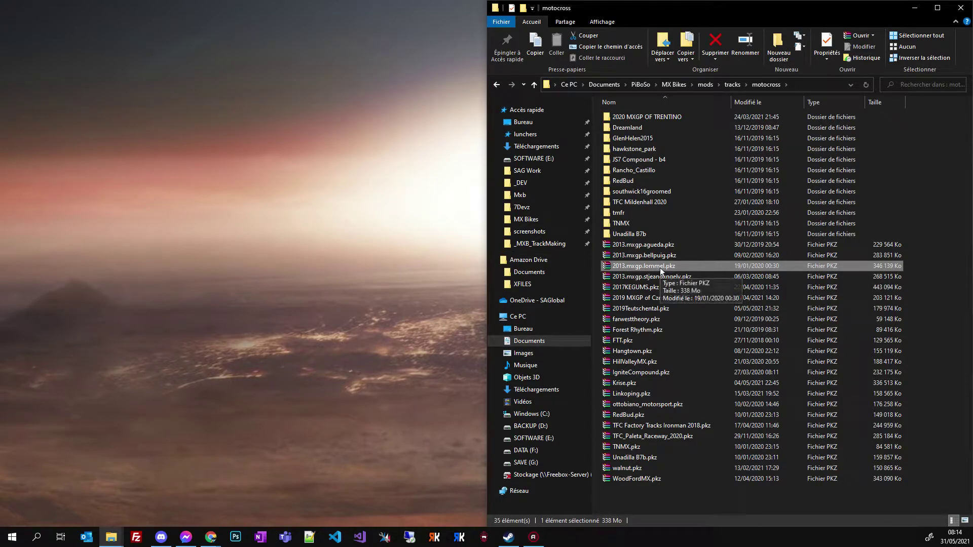
Copy 2013.mxgp.lommel.pkz into a new desktop folder, Nouveau dossier, shown beside motocross.
key(ctrl+c)
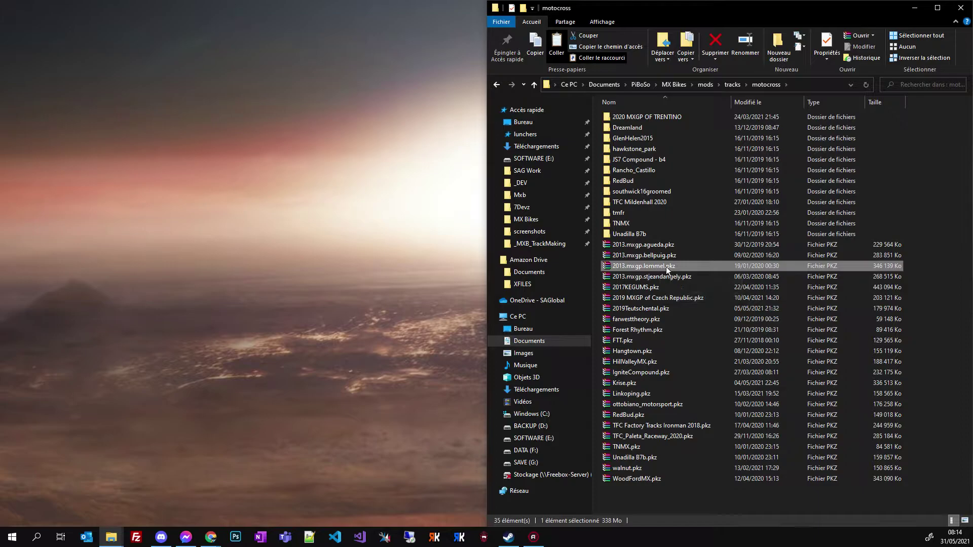
click(191, 222)
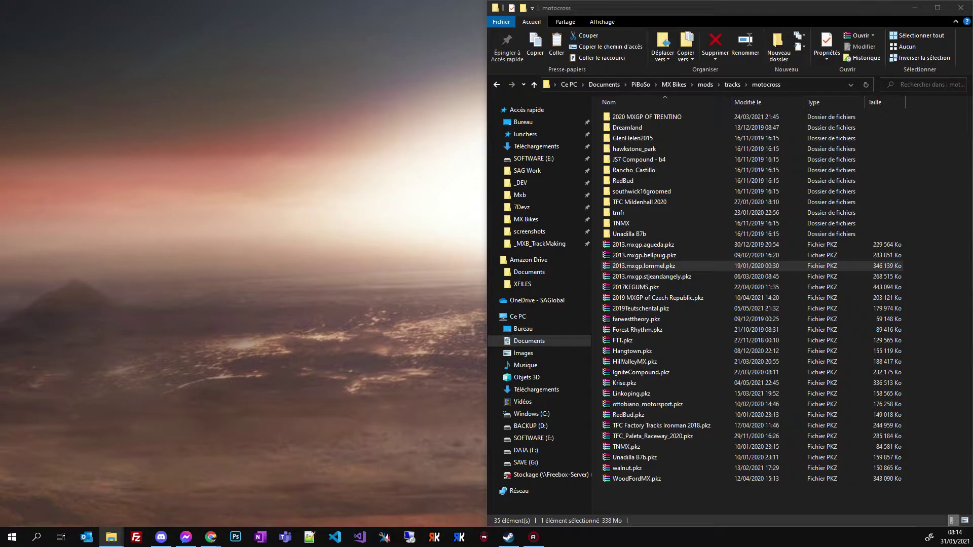
key(ctrl+c)
key(alt+Tab)
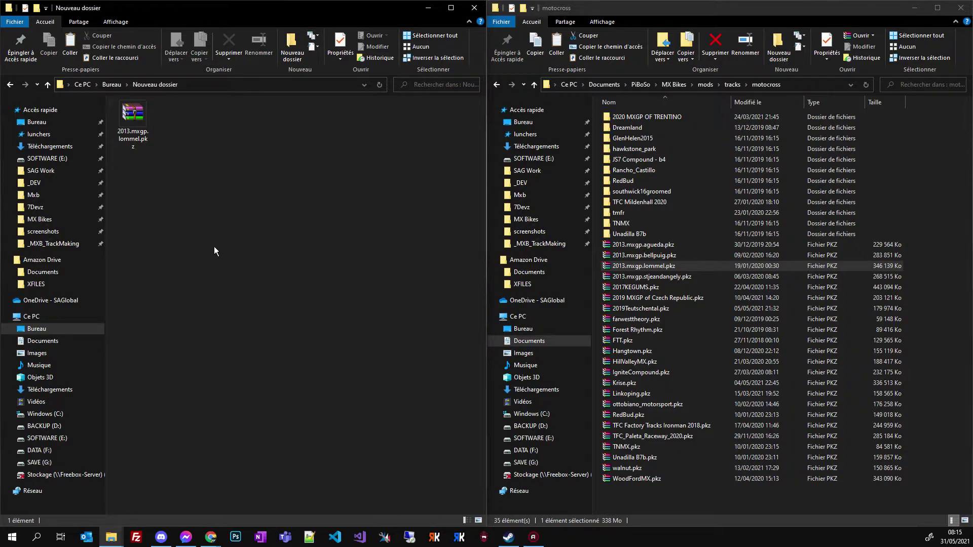
mouse_move(135, 118)
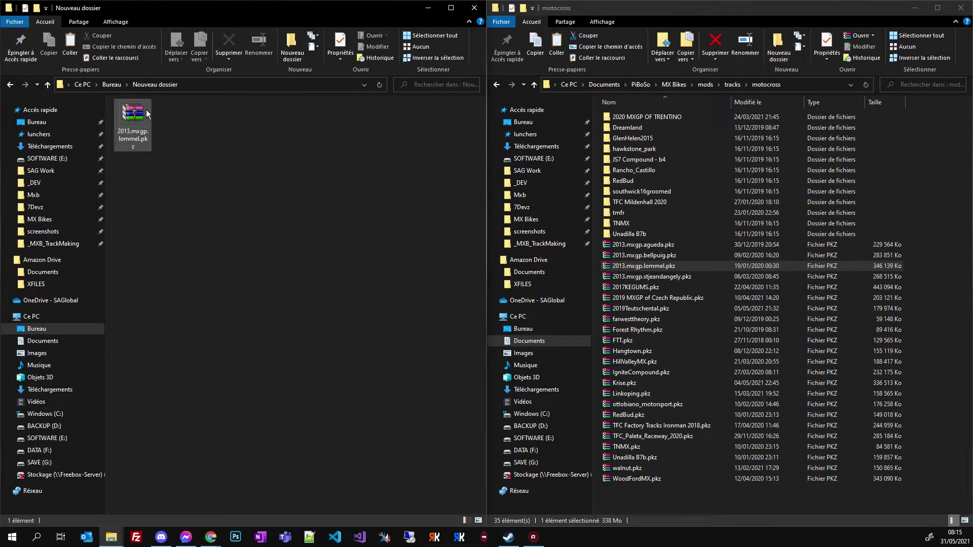
Open the desktop copy of 2013.mxgp.lommel.pkz in WinRAR and list its 2013.mxgp.lommel folder's 20 files.
double_click(135, 116)
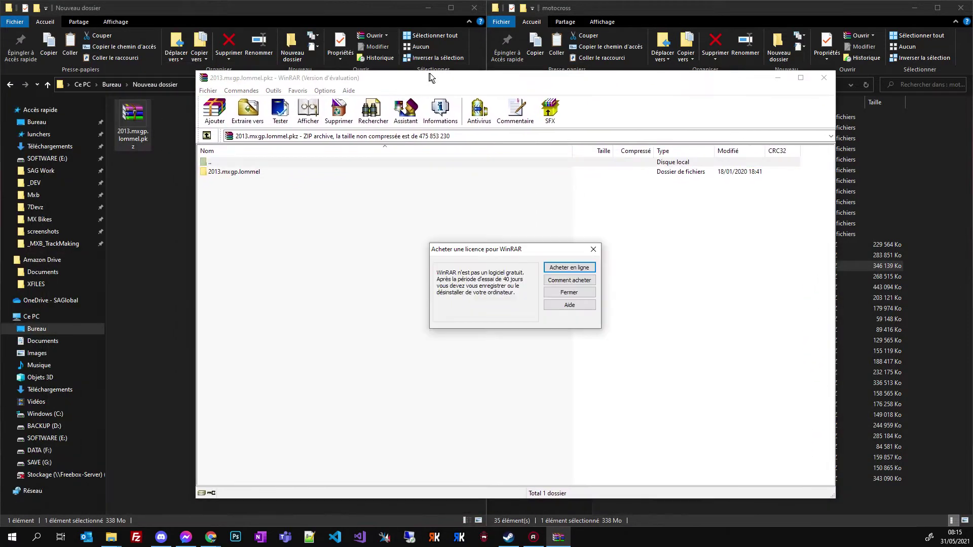
click(588, 293)
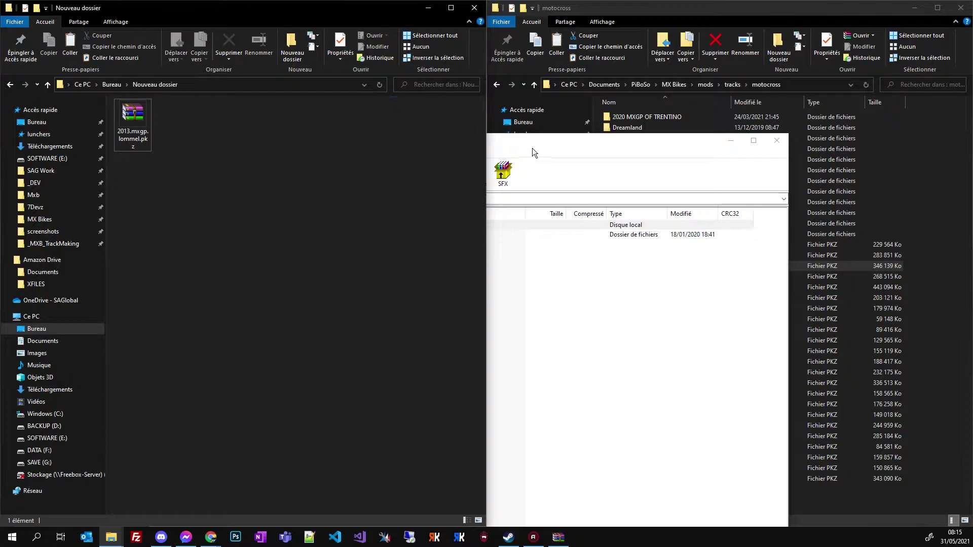
drag(551, 129, 572, 68)
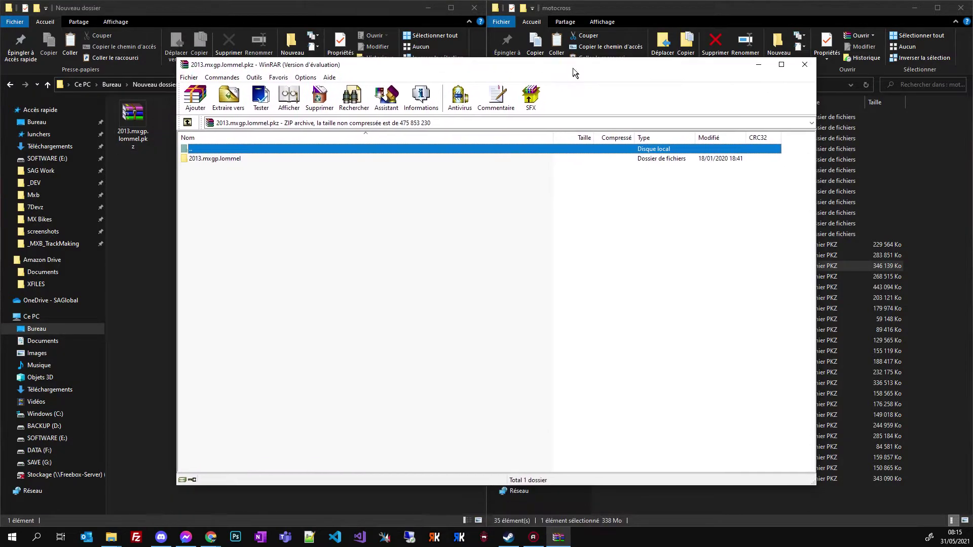
click(222, 161)
double_click(205, 161)
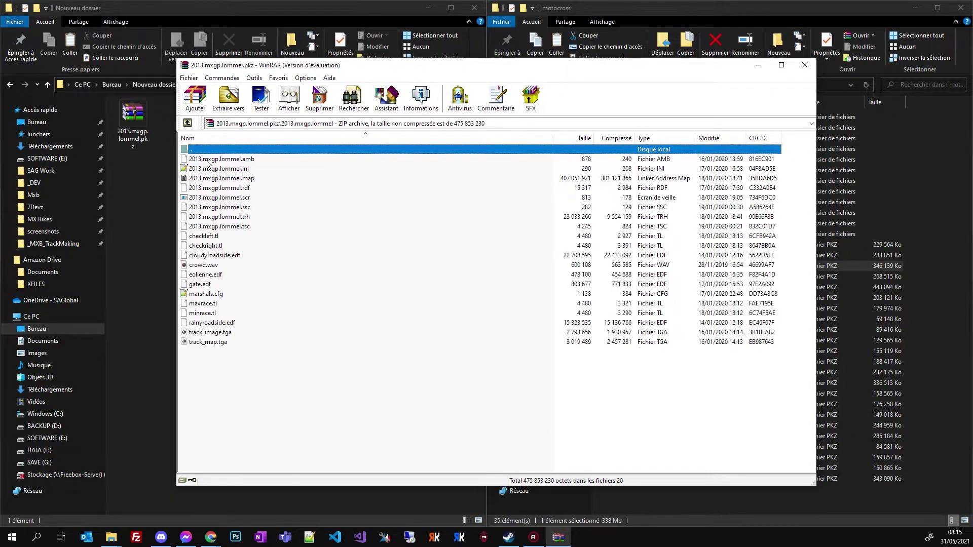
click(612, 10)
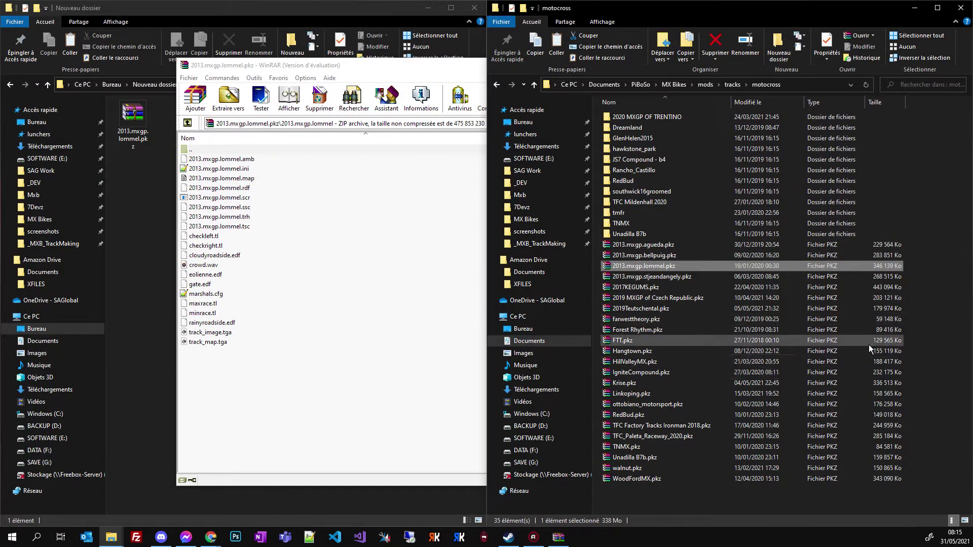
click(373, 64)
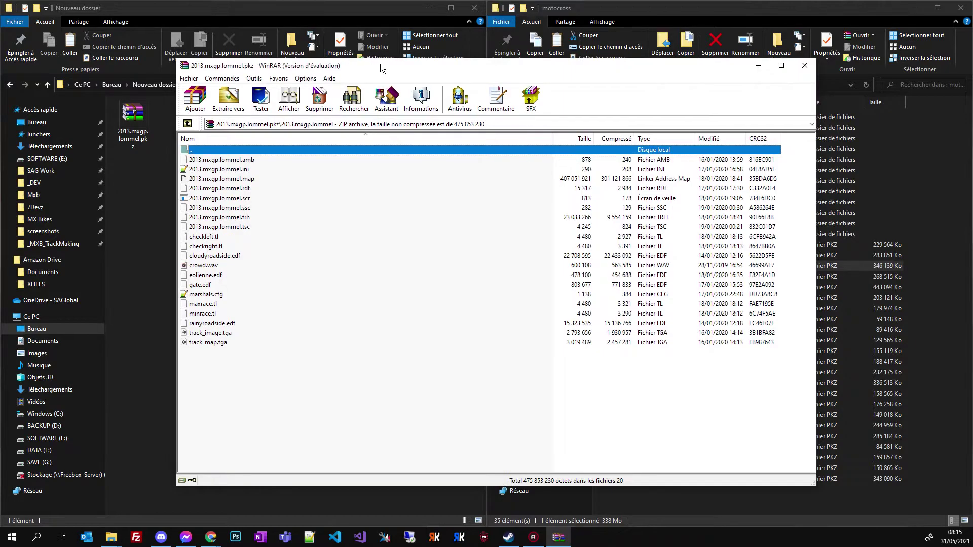
drag(381, 64, 420, 65)
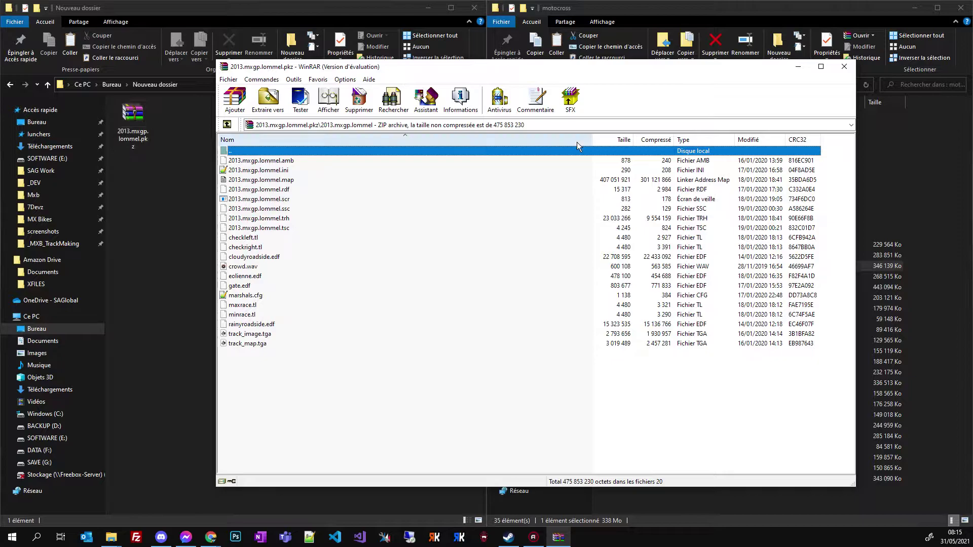
Sort by type and delete the EDF, TGA, crowd.wav and .map files from the archive.
click(653, 140)
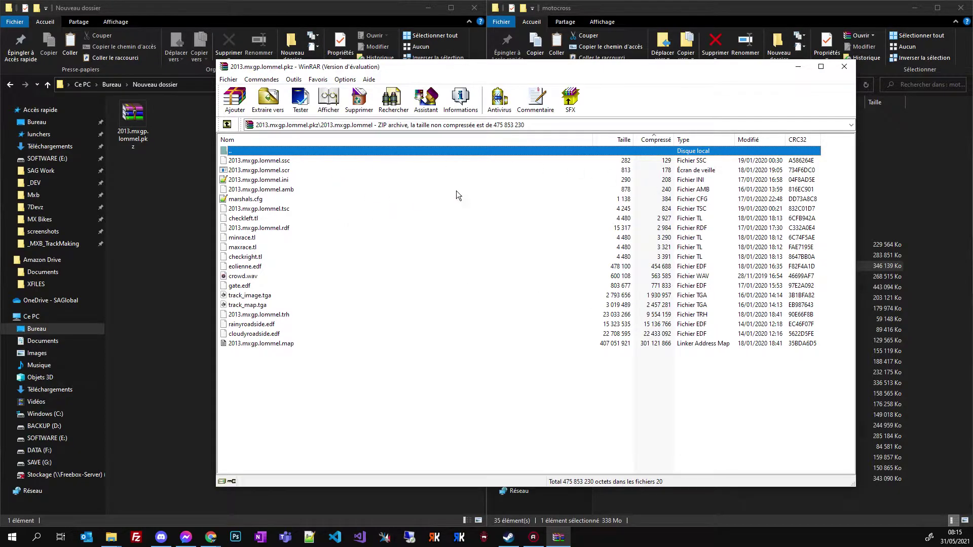
click(691, 140)
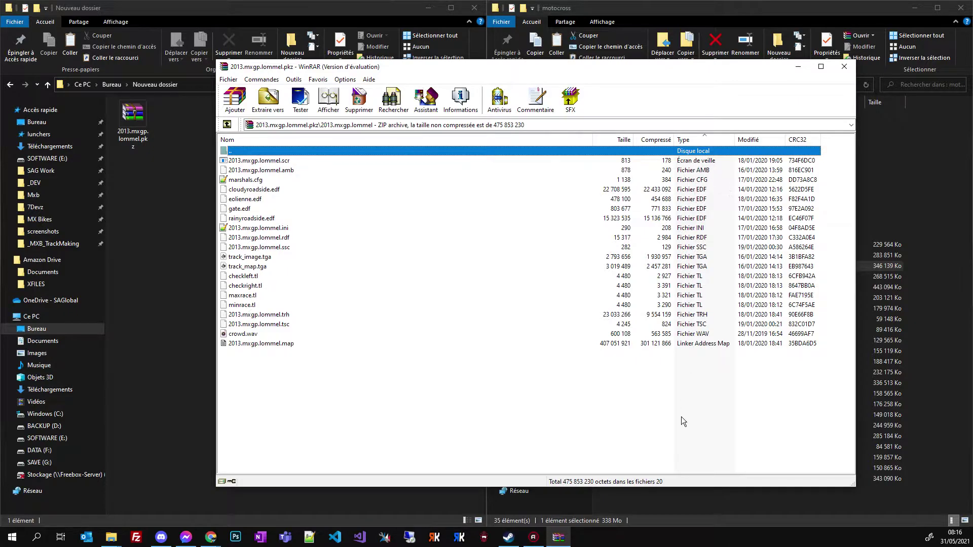
click(710, 189)
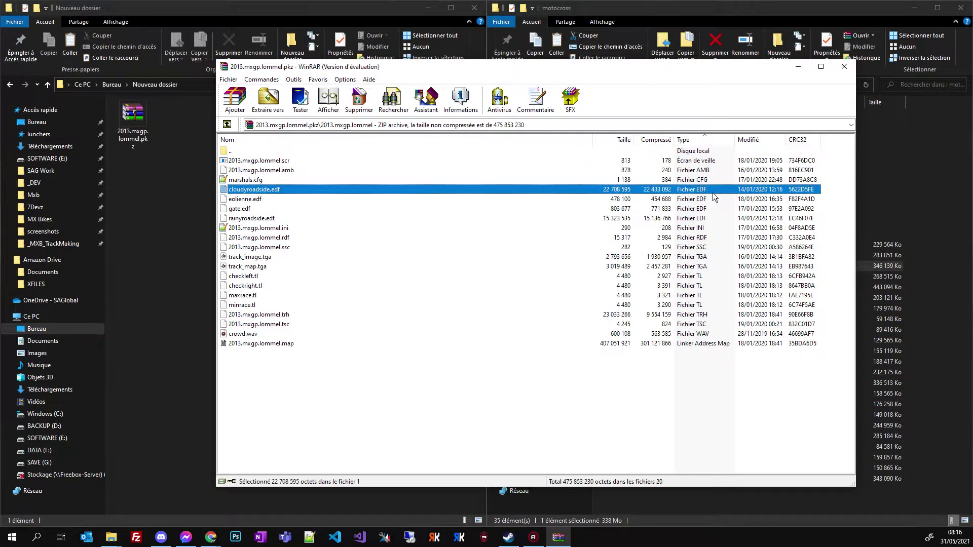
shift+click(711, 216)
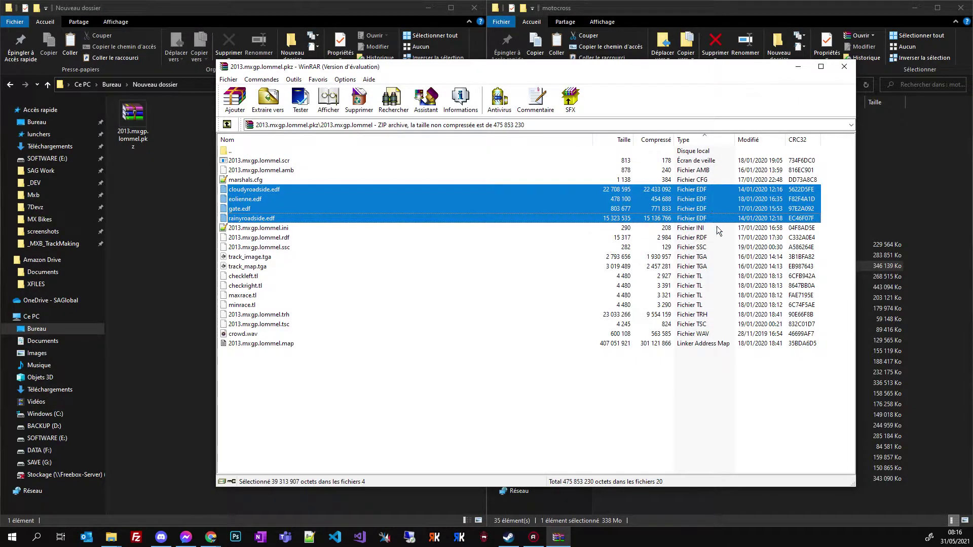
ctrl+click(711, 256)
ctrl+click(708, 266)
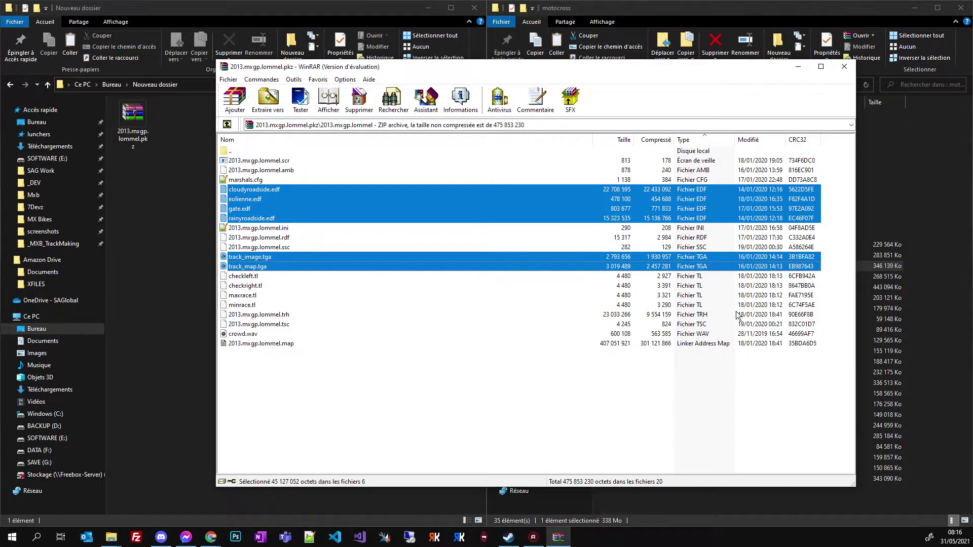
ctrl+click(710, 335)
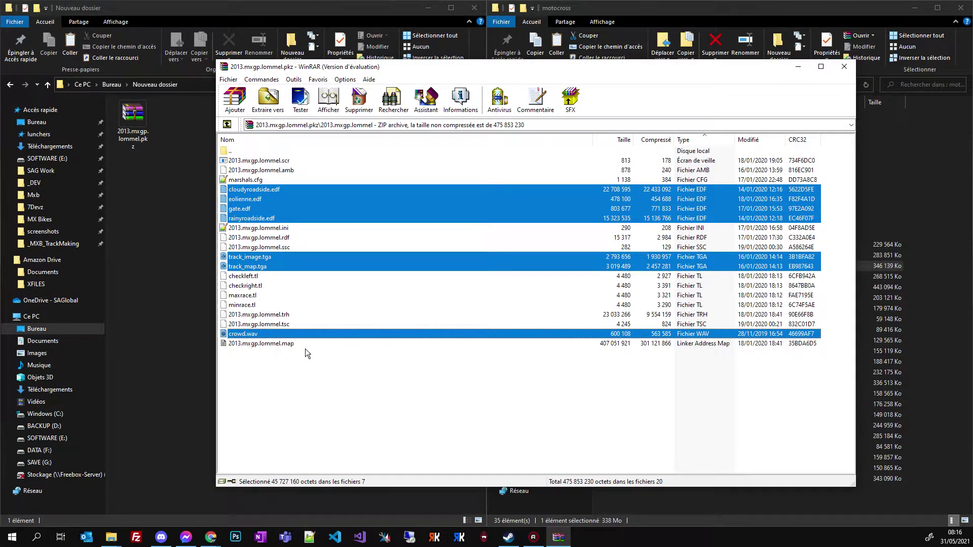
ctrl+click(613, 345)
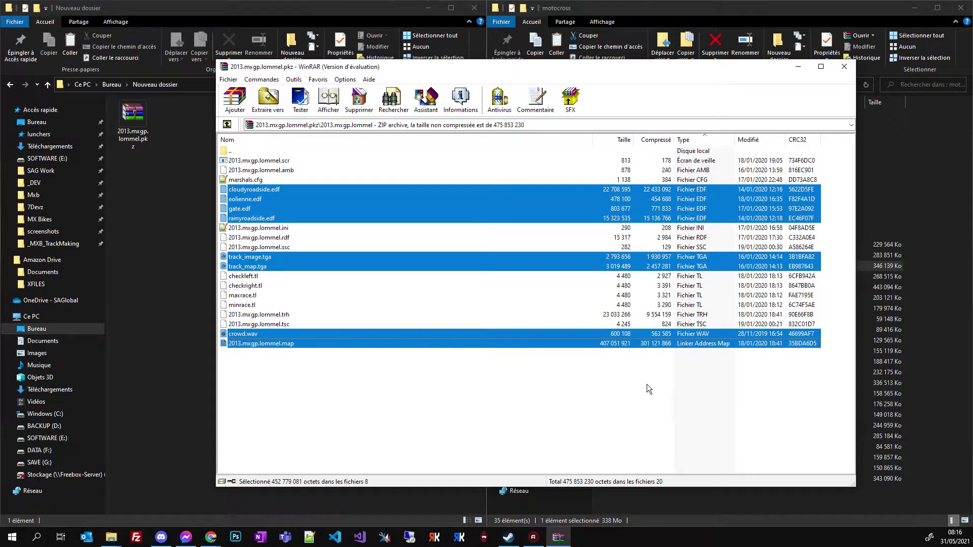
key(Delete)
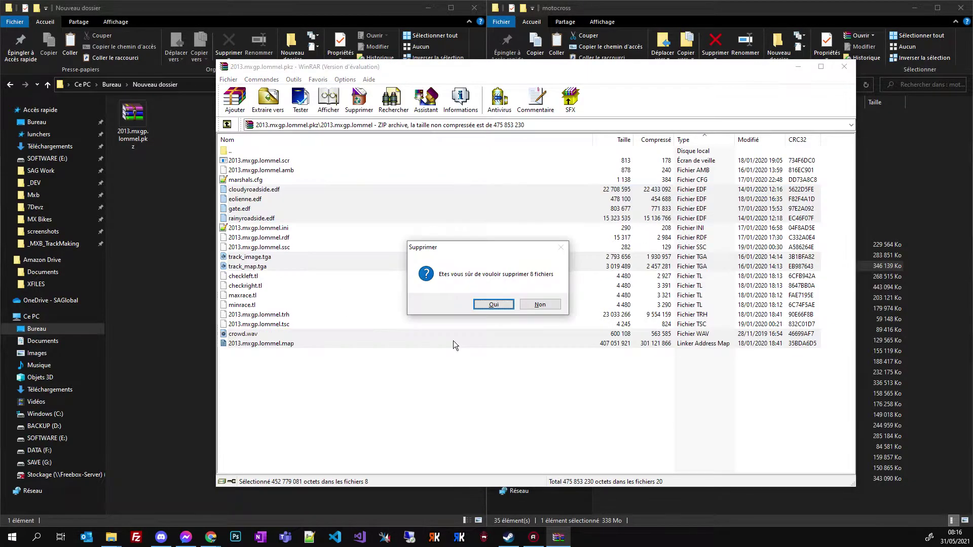
click(493, 305)
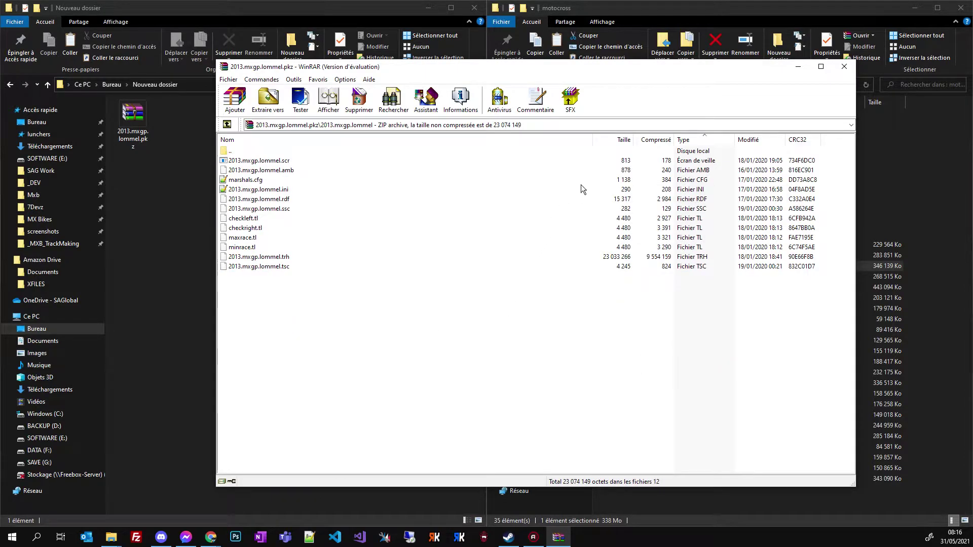
Close WinRAR and confirm in Properties that the trimmed pkz is now 9.12 Mo.
click(844, 66)
right_click(131, 115)
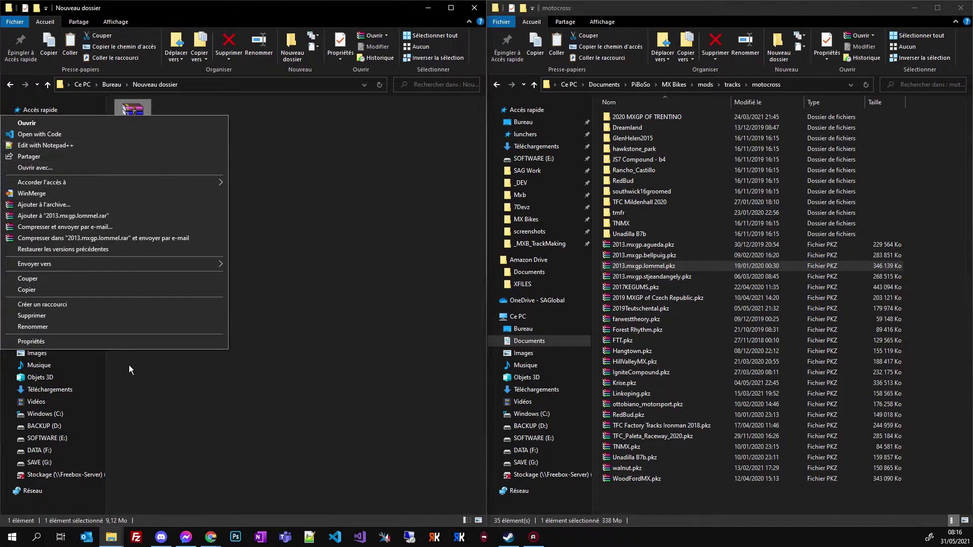
click(134, 343)
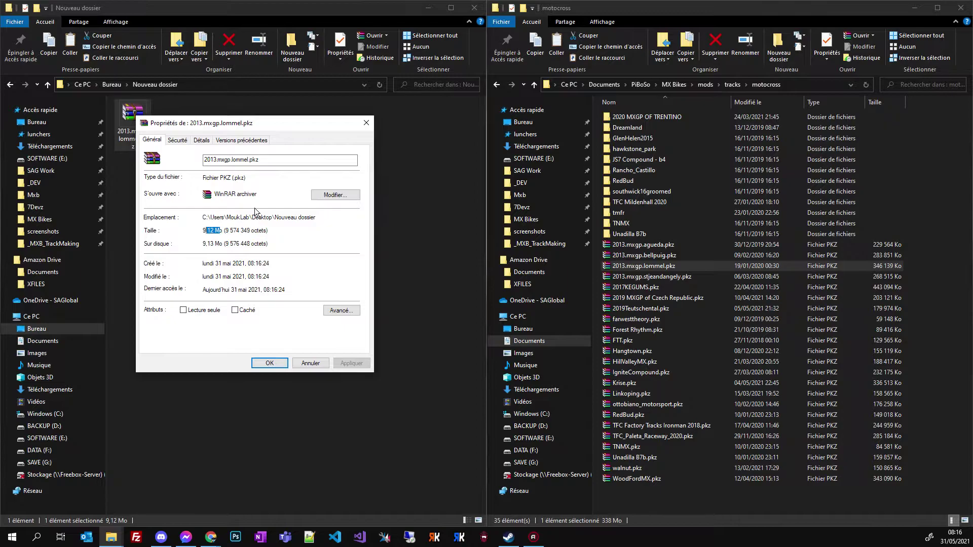
click(365, 122)
click(349, 179)
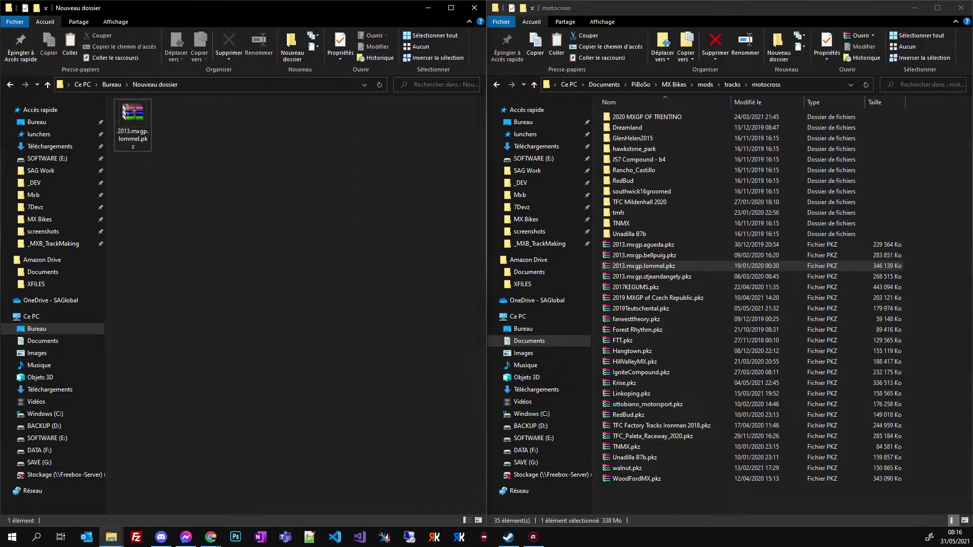
click(211, 538)
On the MyMXB upload page, choose motocross as the upload folder and submit.
drag(586, 19, 972, 113)
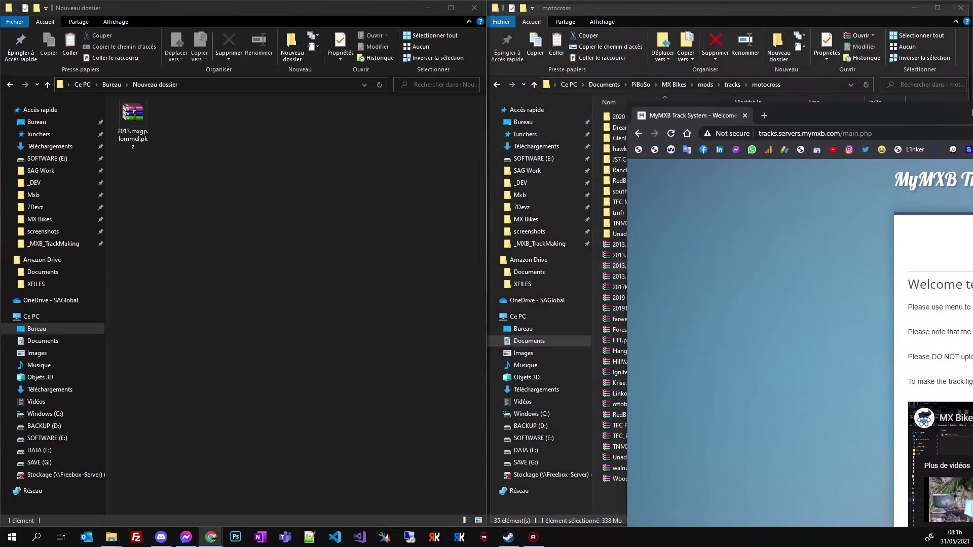
click(935, 138)
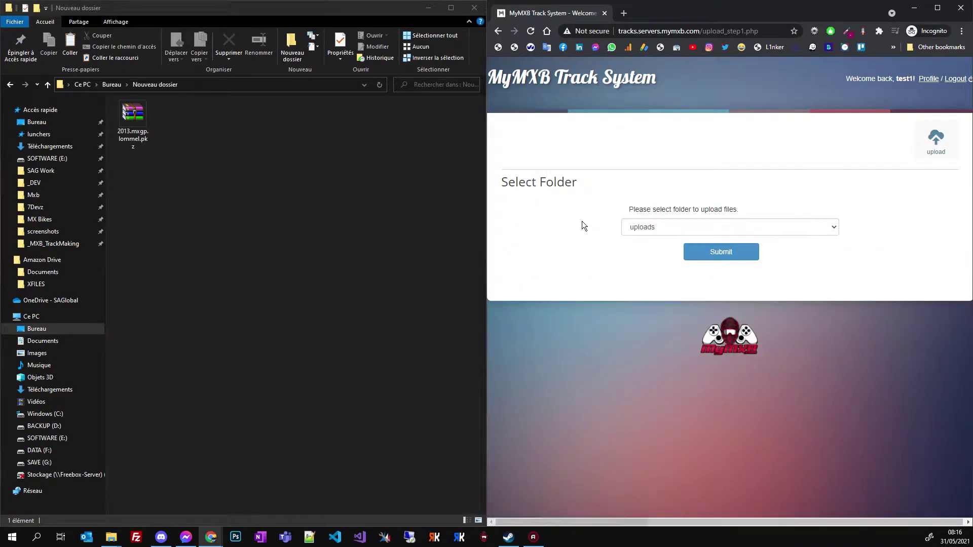
click(655, 228)
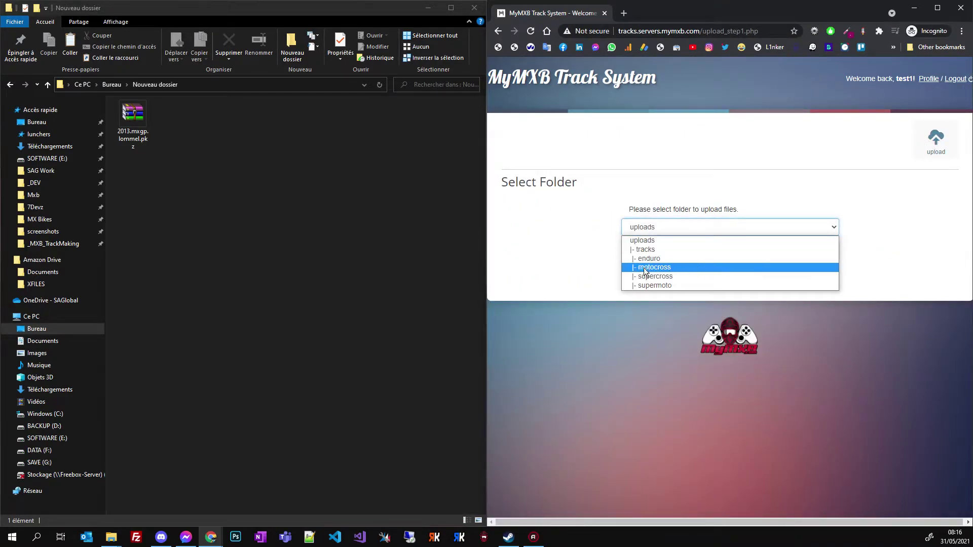
click(645, 272)
click(651, 227)
click(651, 227)
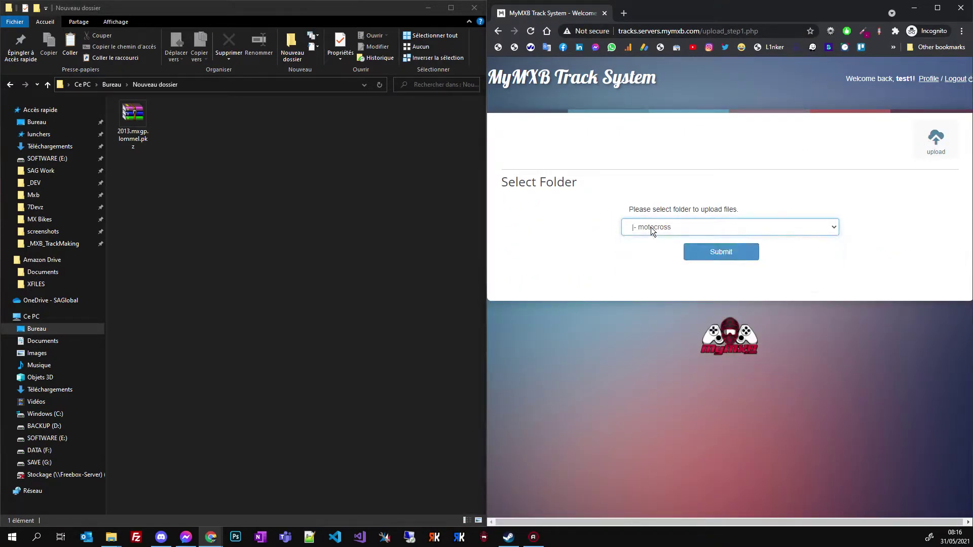
click(712, 253)
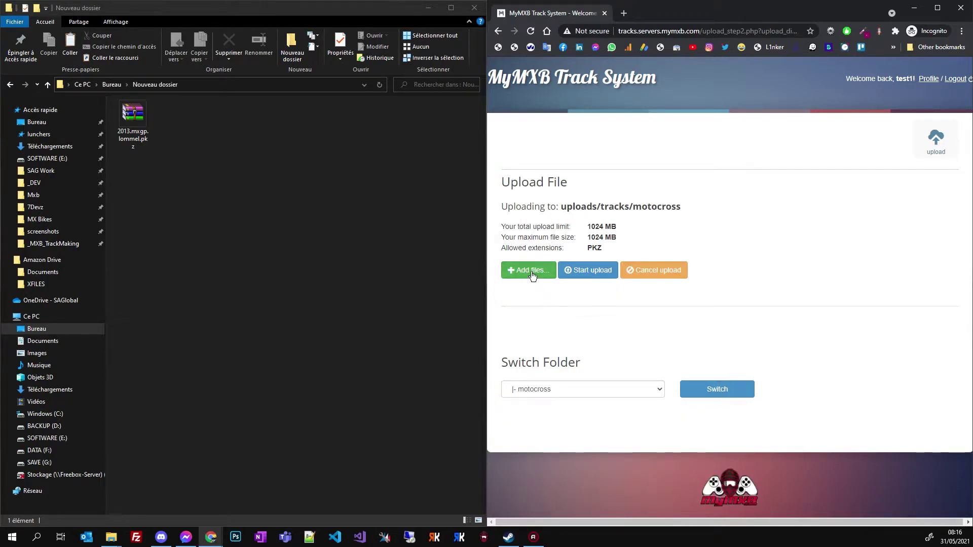
Add 2013.mxgp.lommel.pkz from Nouveau dossier to the upload list, then minimize the browser.
click(531, 272)
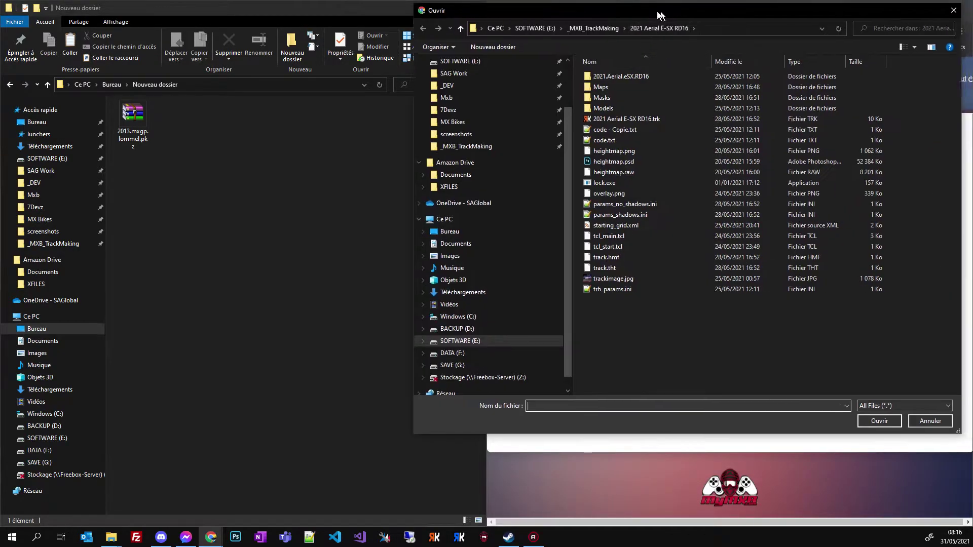
drag(658, 12, 609, 32)
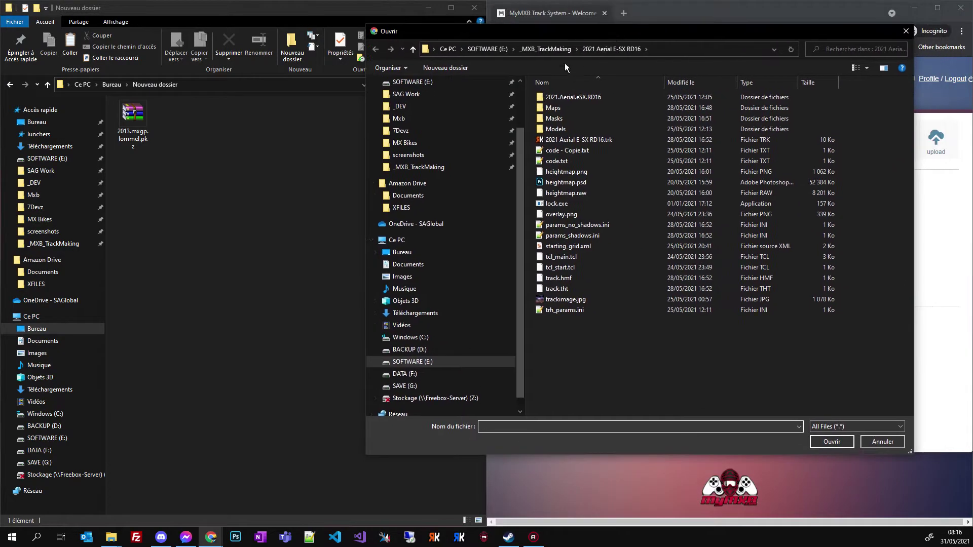
click(206, 86)
key(ctrl+c)
click(672, 50)
key(ctrl+v)
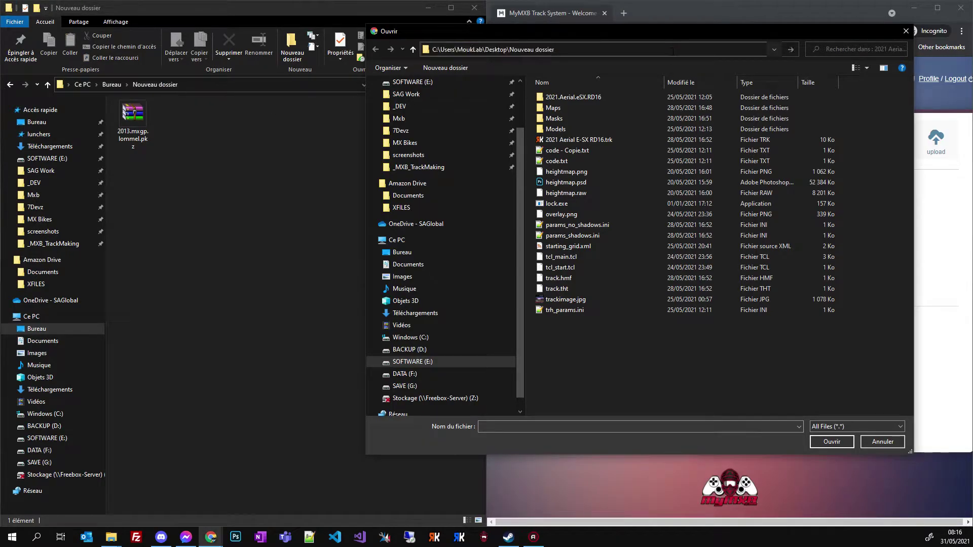
key(Return)
double_click(588, 97)
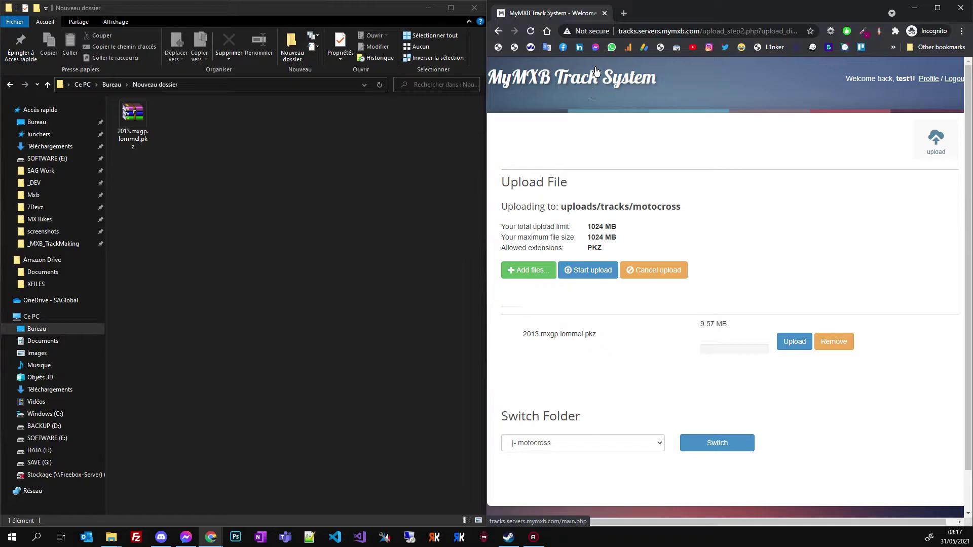
click(915, 7)
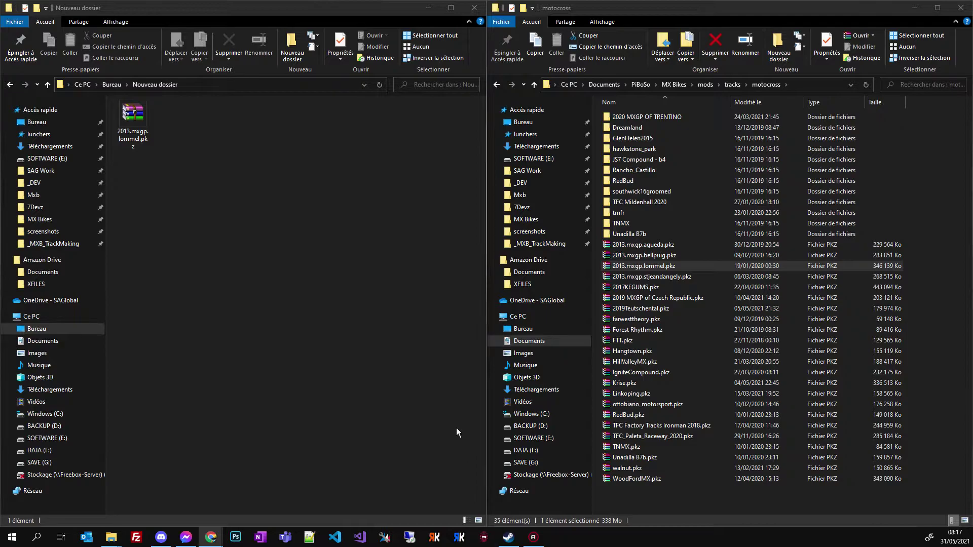
Delete the pkz from Nouveau dossier and check Unadilla B7b's properties: 227 Mo, 15 files.
key(ctrl+a)
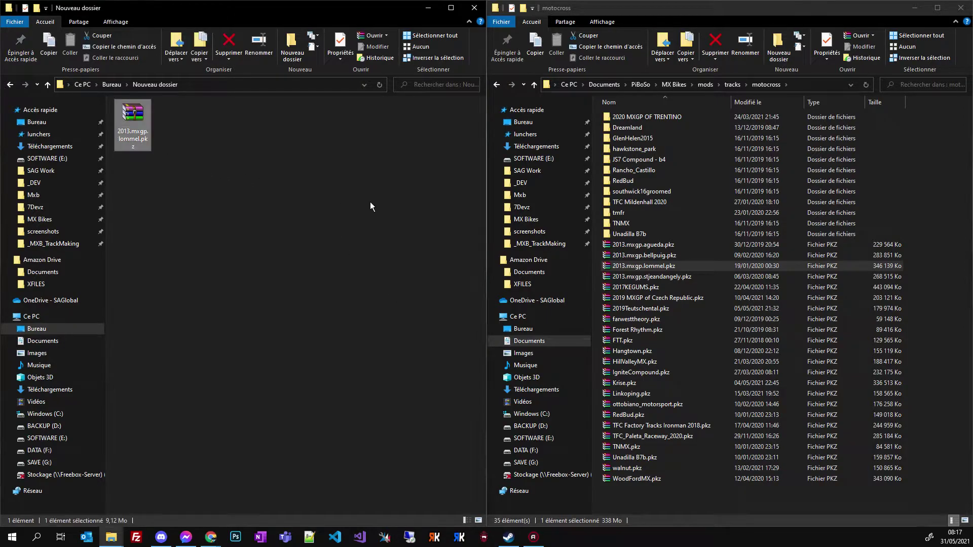
key(Delete)
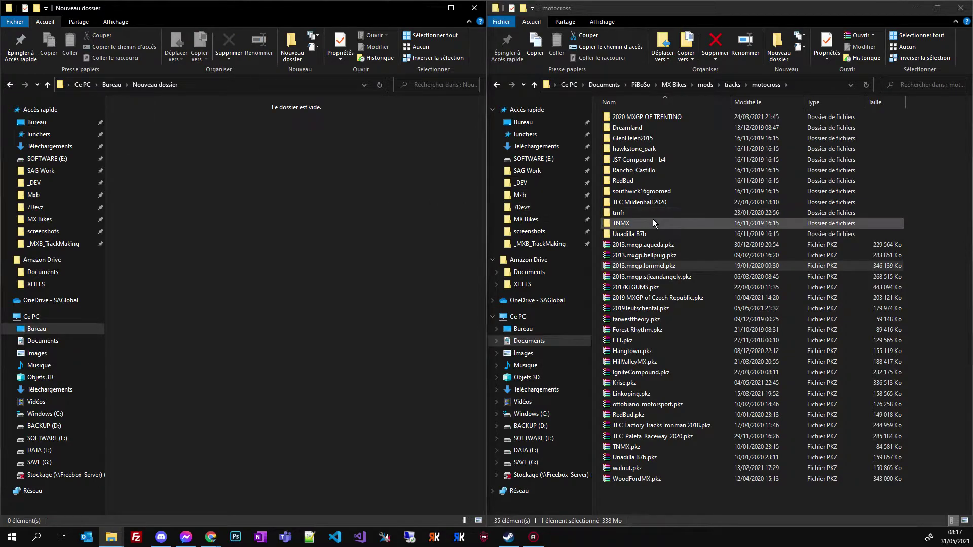
double_click(648, 234)
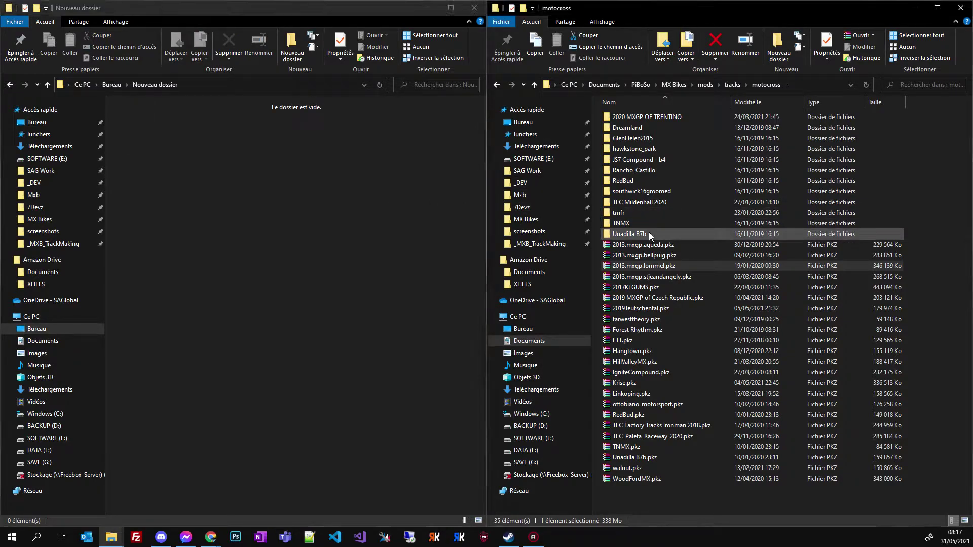
key(alt+Left)
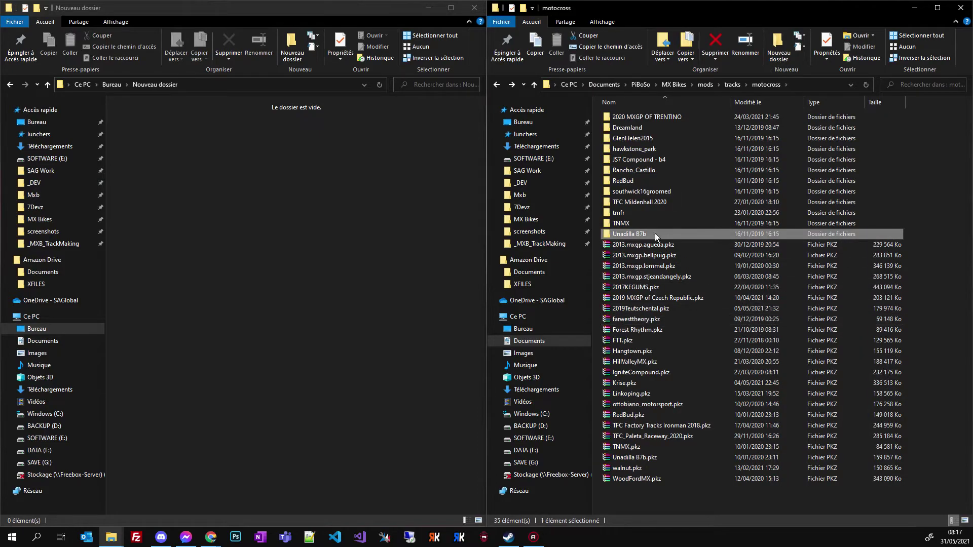
right_click(655, 233)
click(592, 519)
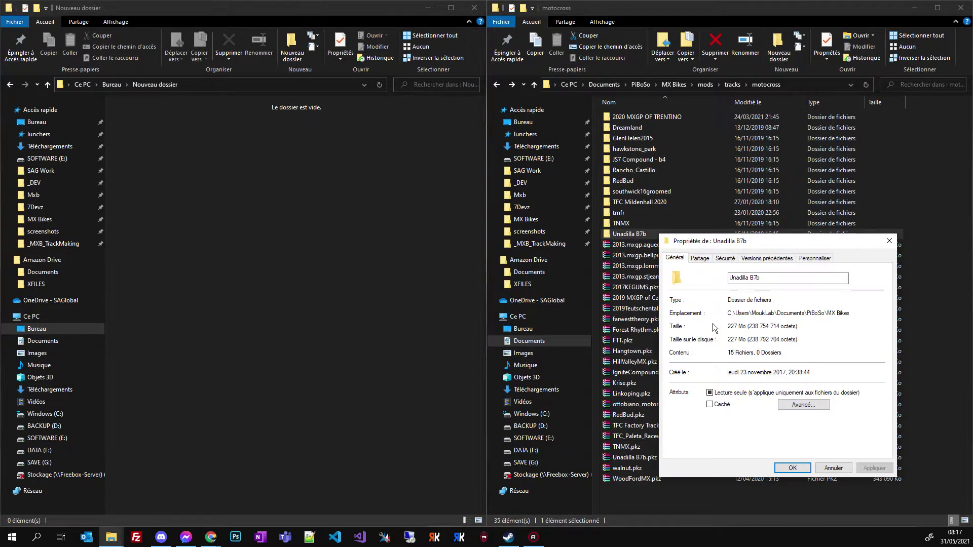
Paste a copy of the 227 Mo Unadilla B7b folder into Nouveau dossier.
click(833, 468)
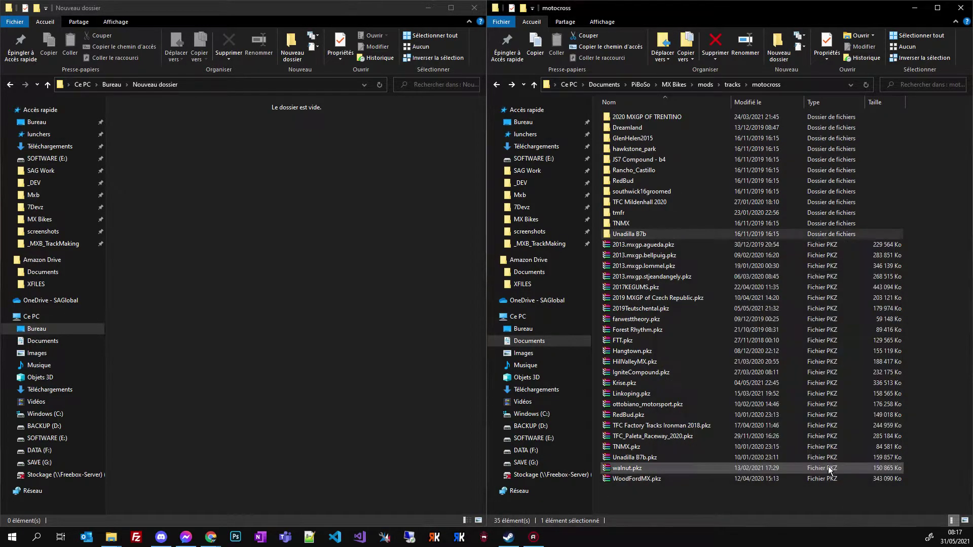
double_click(632, 234)
drag(690, 250, 617, 119)
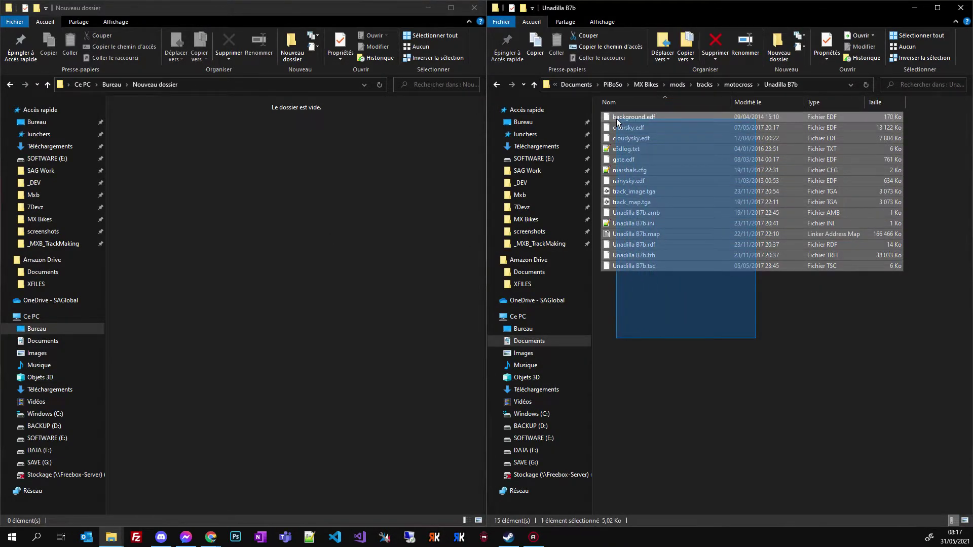
click(758, 363)
key(BackSpace)
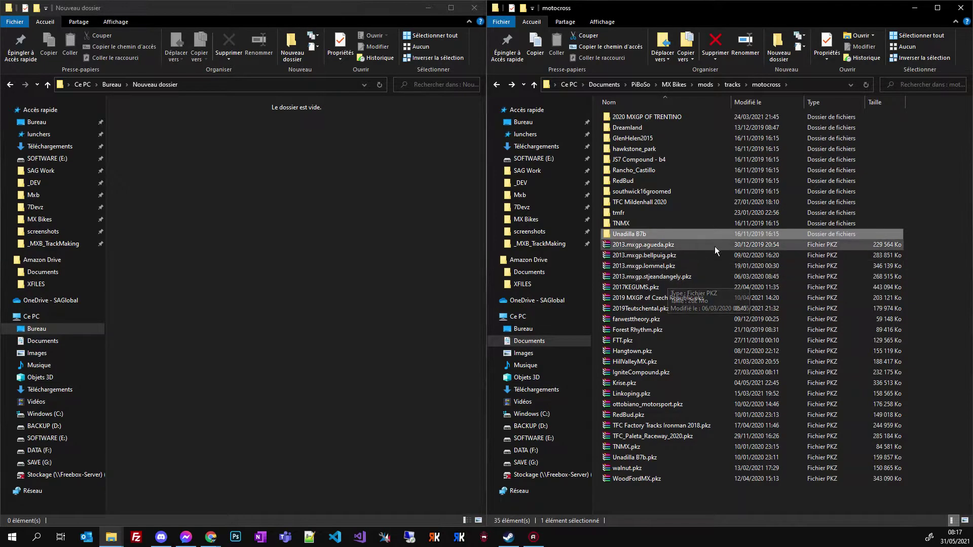
click(955, 268)
click(641, 234)
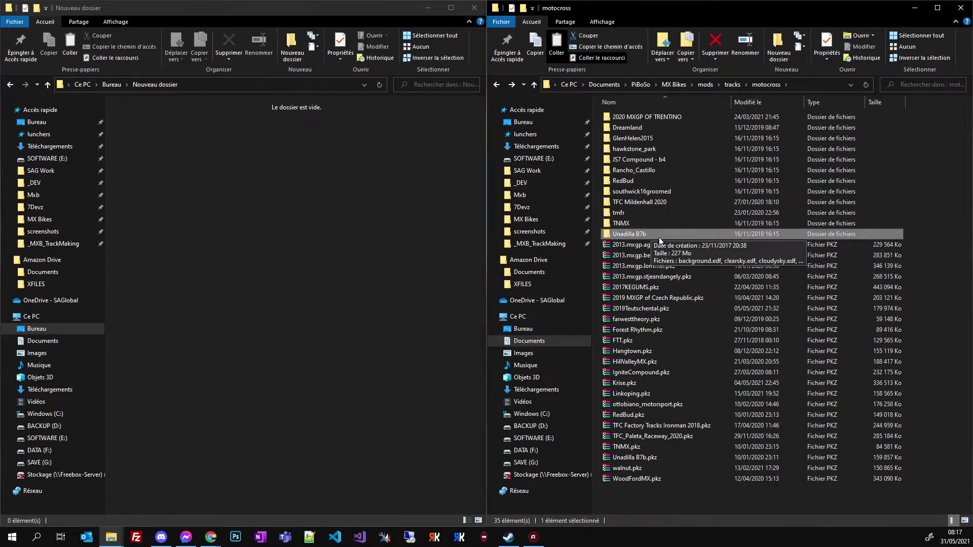
click(192, 237)
key(ctrl+v)
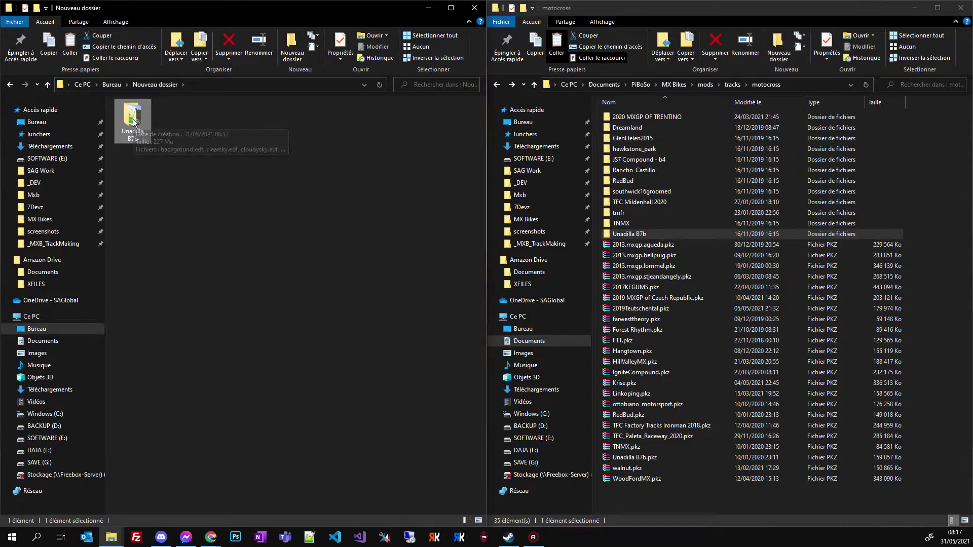
Compress the copied Unadilla B7b folder into Unadilla B7b.zip (156 Mo) via Send to > Compressed folder.
right_click(134, 122)
click(139, 111)
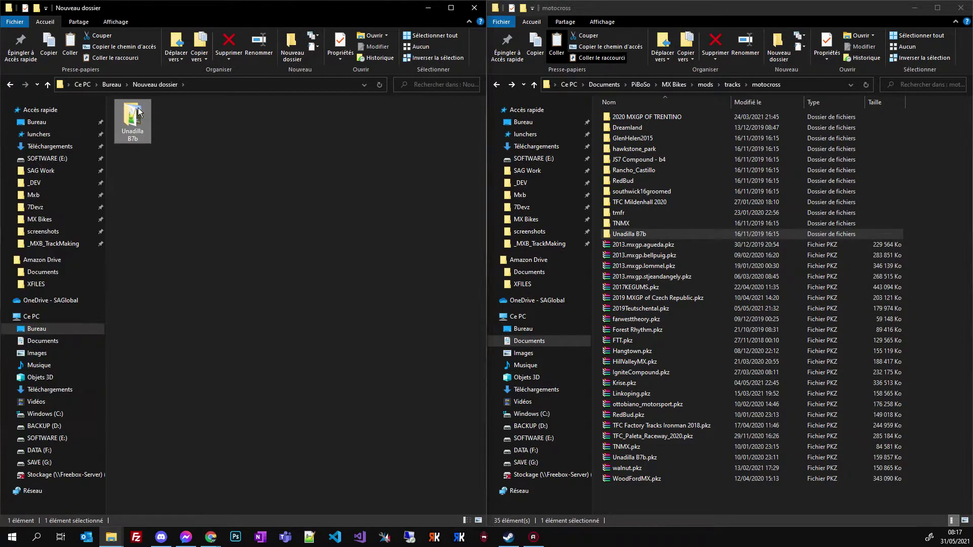
click(277, 134)
click(130, 118)
right_click(136, 125)
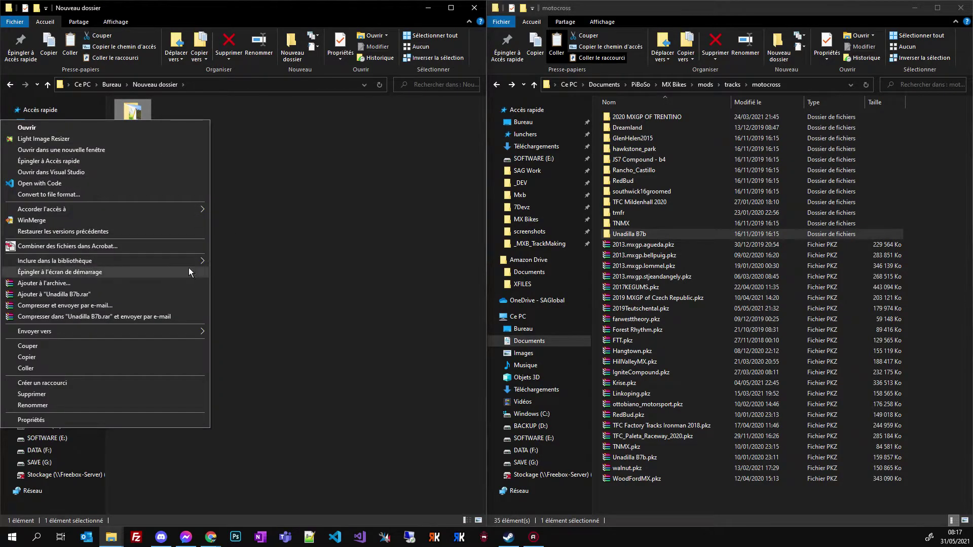
mouse_move(167, 331)
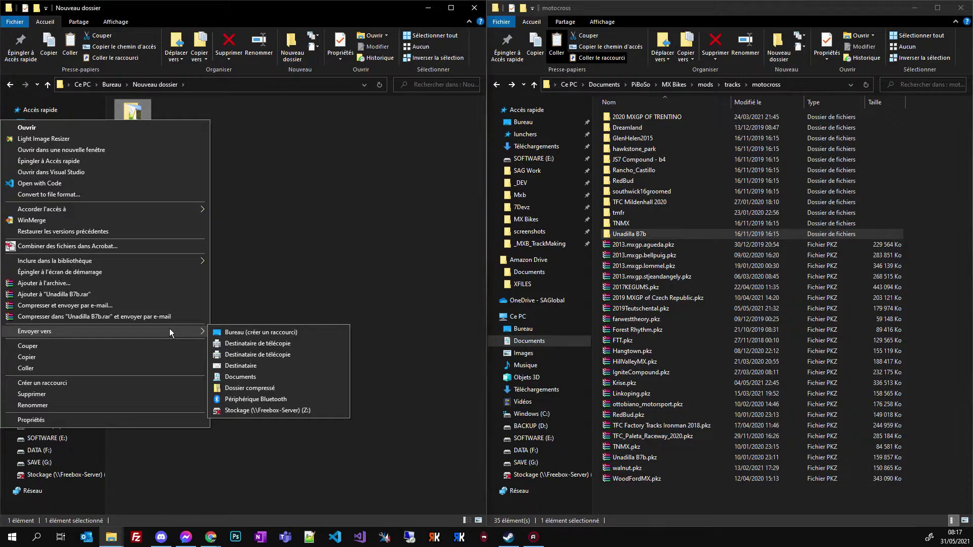
click(261, 388)
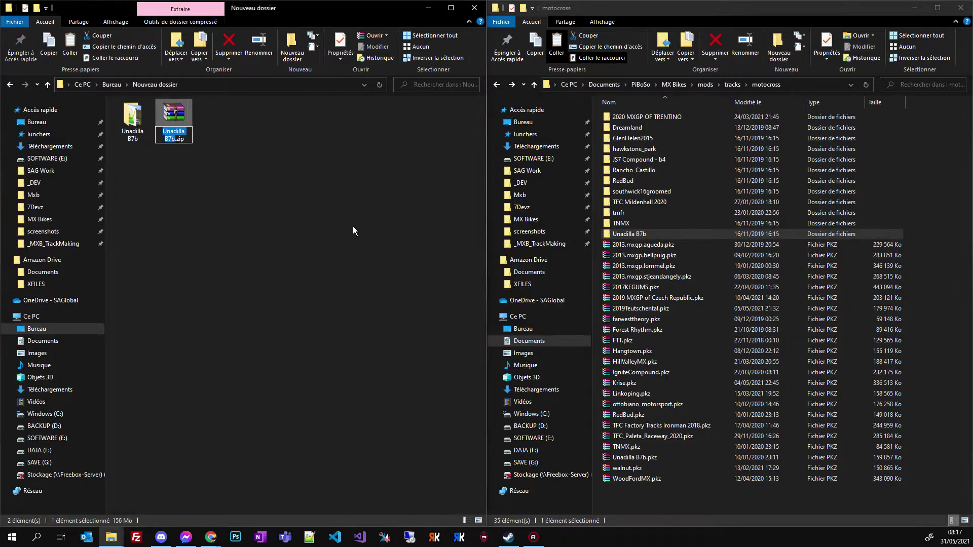
click(266, 162)
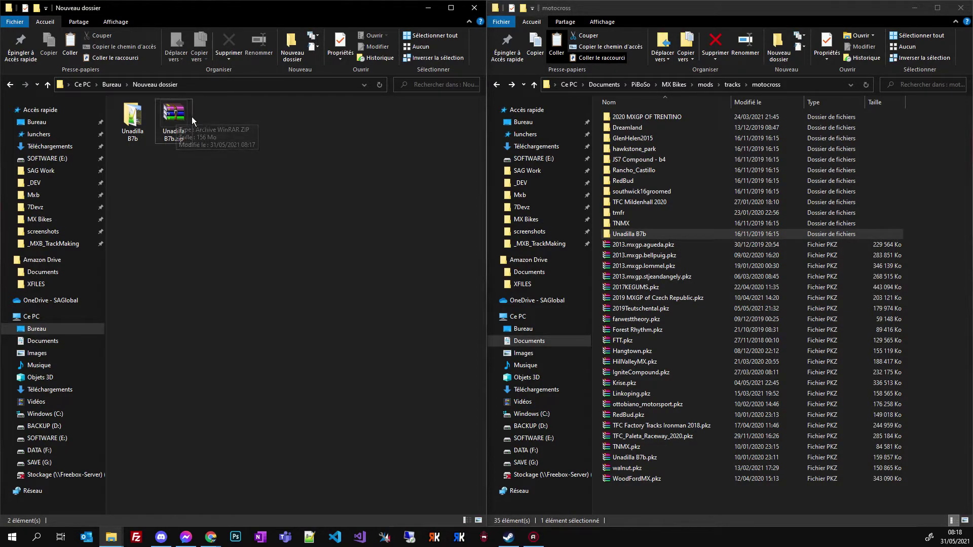
Inspect Unadilla B7b.zip's 15 files in WinRAR, including track_image.tga, then close it.
click(171, 118)
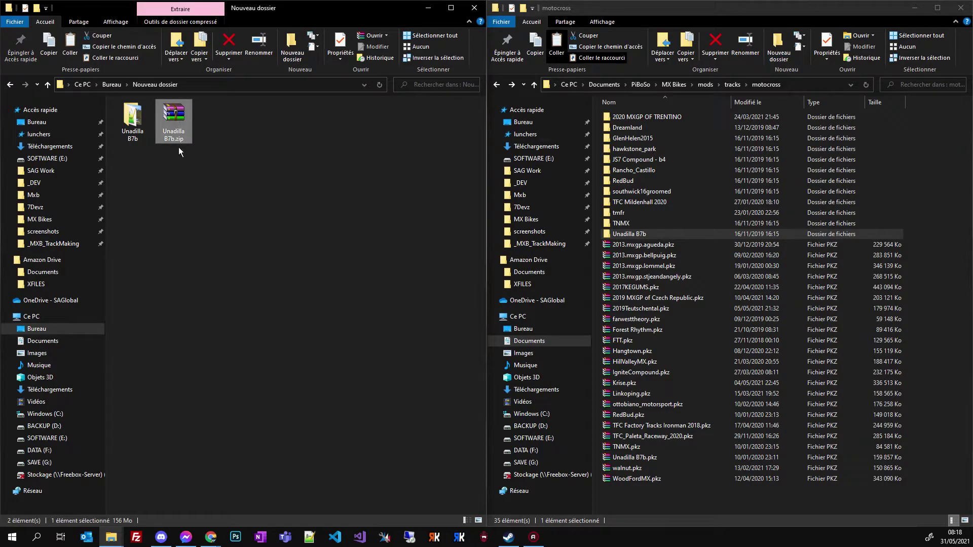
double_click(182, 116)
click(260, 160)
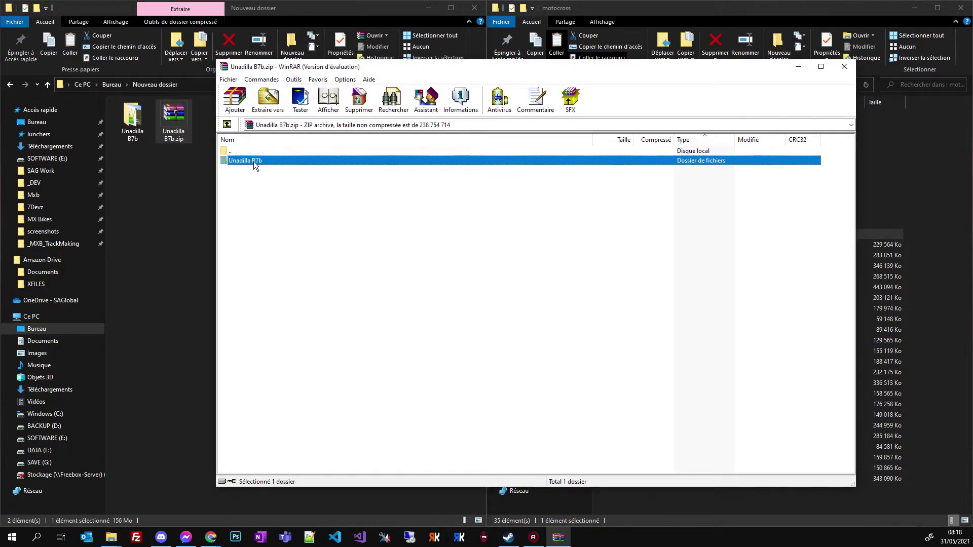
click(597, 279)
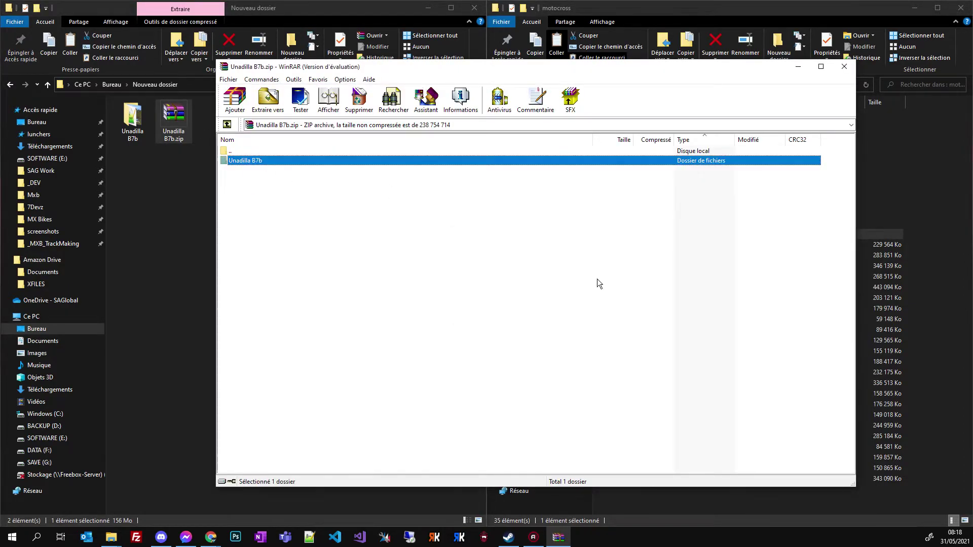
click(269, 180)
click(264, 160)
double_click(250, 160)
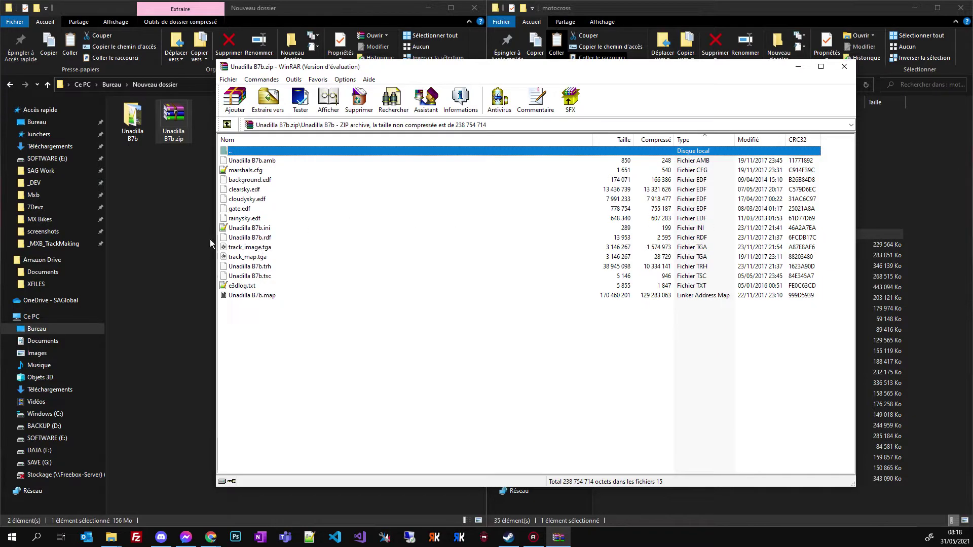
click(249, 248)
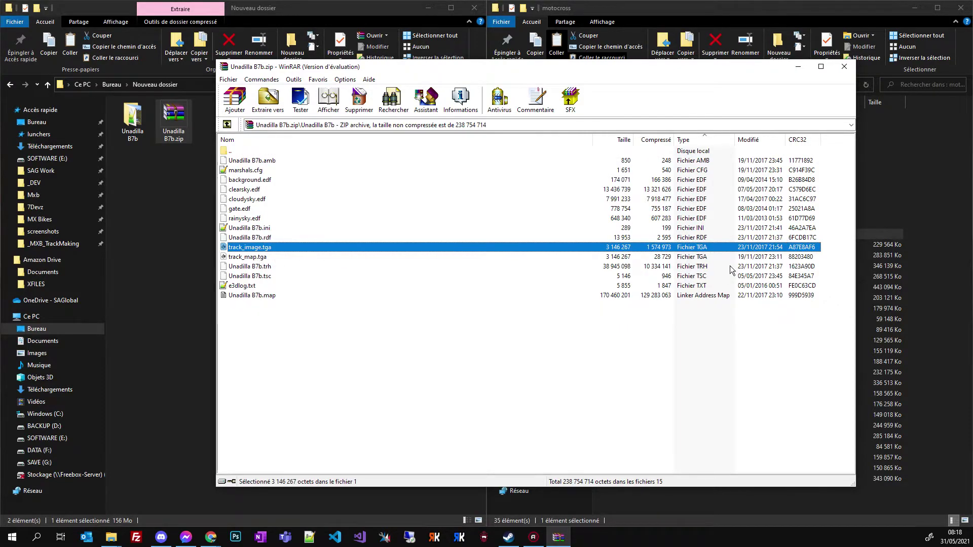
click(842, 68)
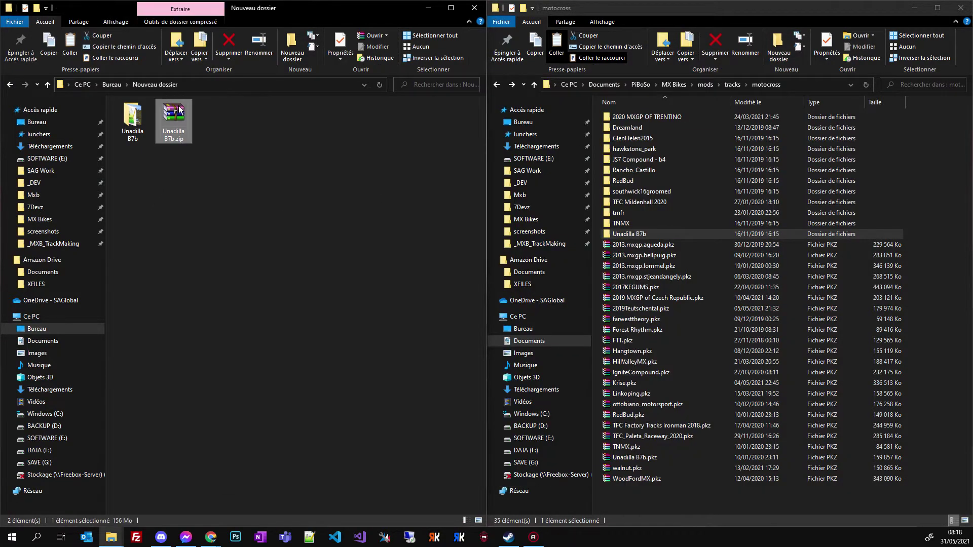
Delete the zip, then remove the five EDF files, both TGAs and the .map from Unadilla B7b.
key(Delete)
double_click(133, 120)
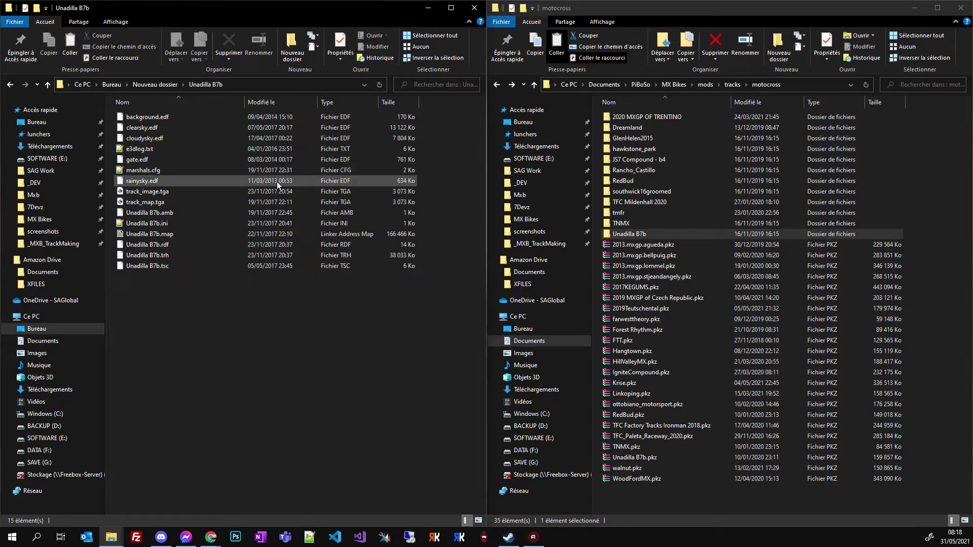
click(345, 103)
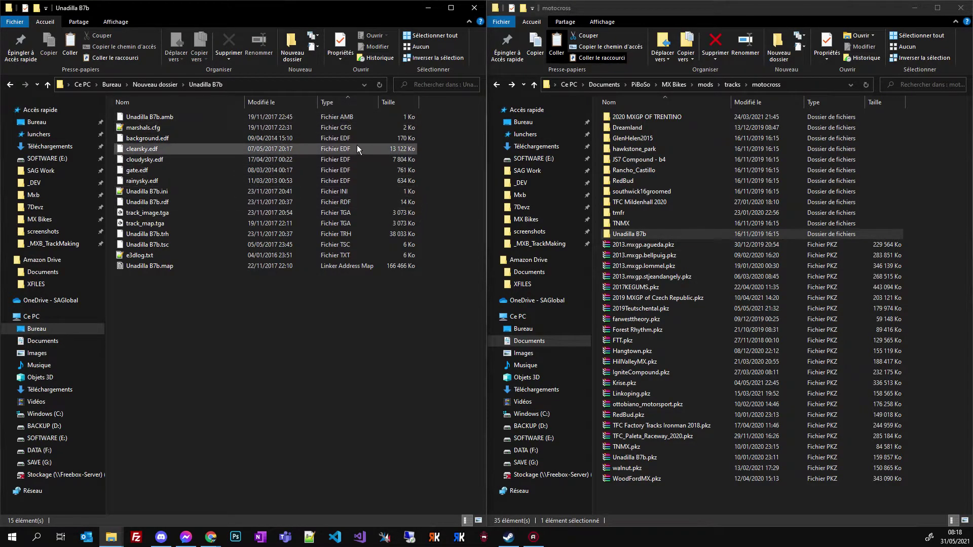
click(344, 140)
shift+click(356, 177)
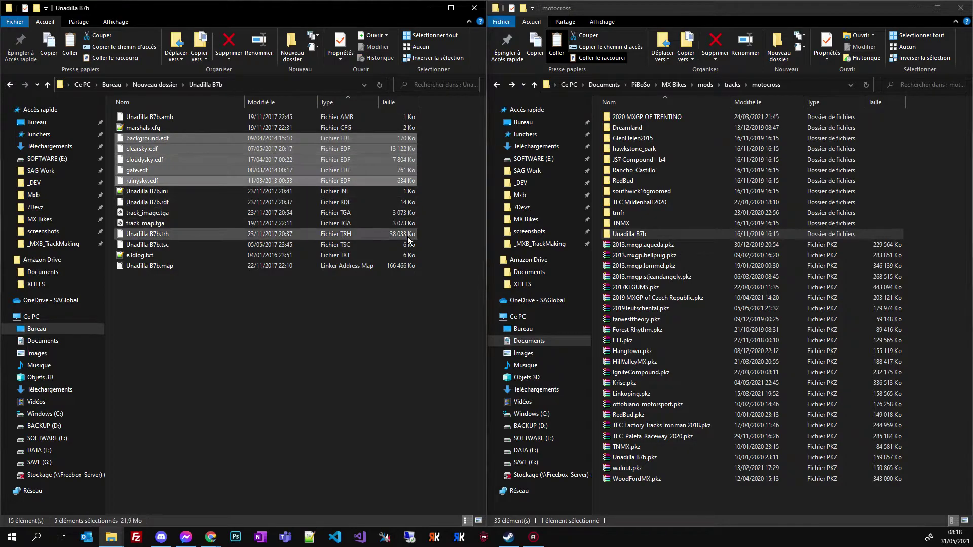
ctrl+click(350, 213)
ctrl+click(351, 223)
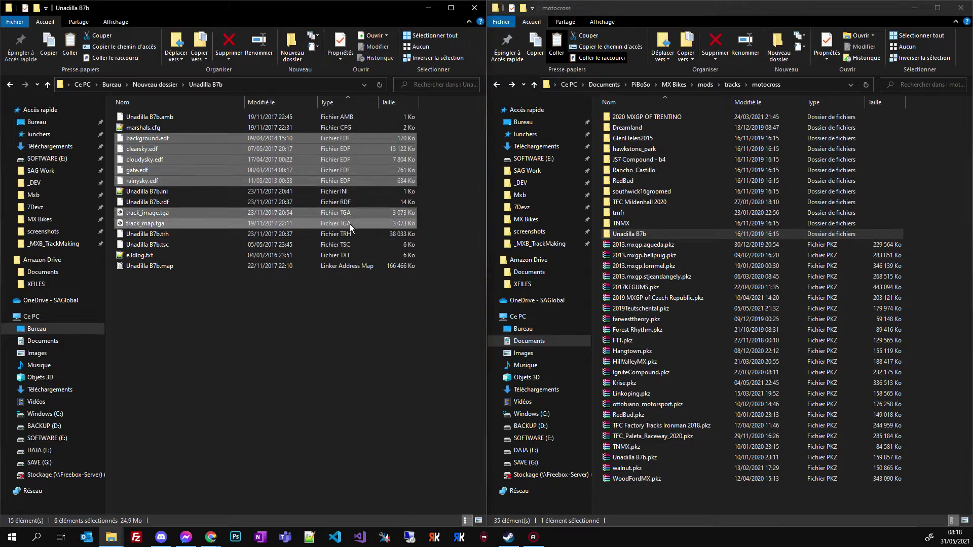
ctrl+click(353, 266)
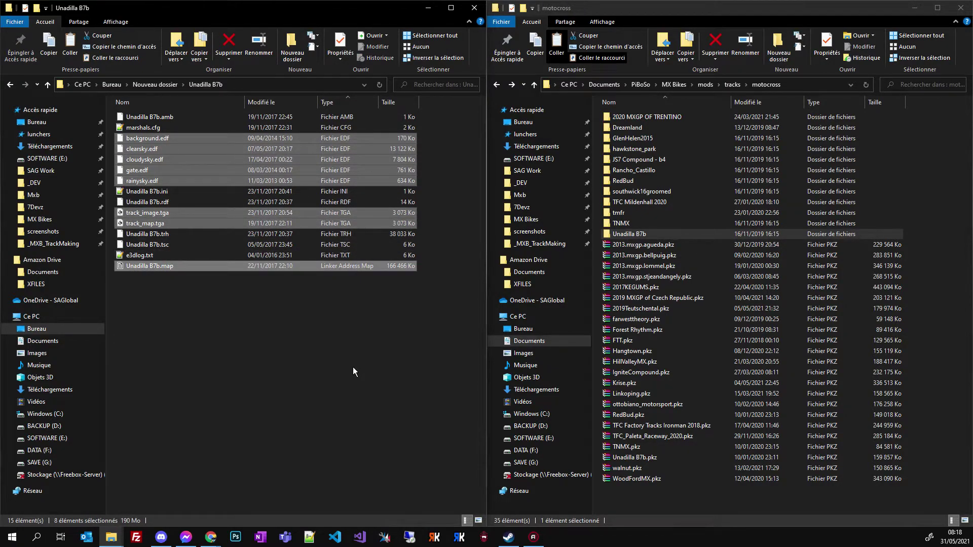
key(Delete)
Verify the trimmed Unadilla B7b folder is 7 files, 37.1 Mo, and check Unadilla B7b.trh's size.
click(156, 83)
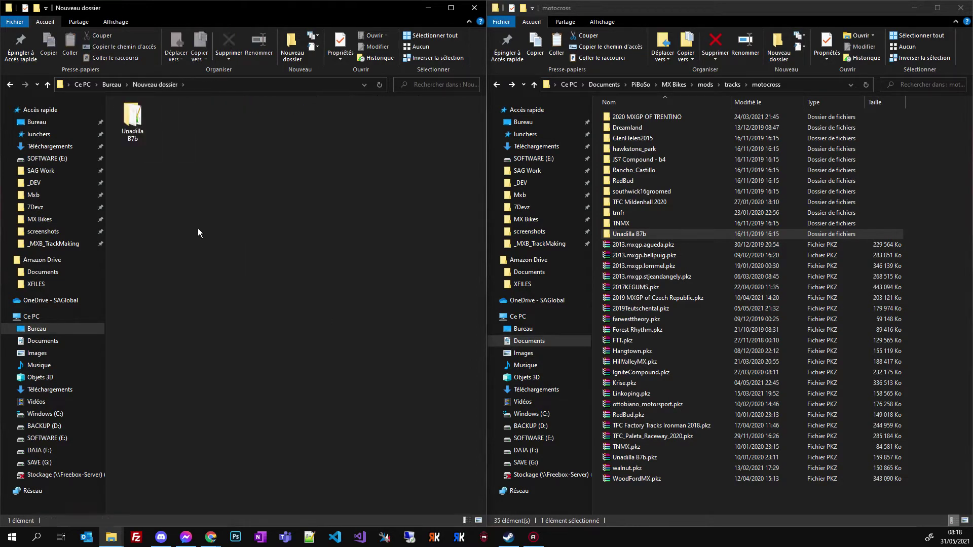
right_click(132, 121)
click(139, 419)
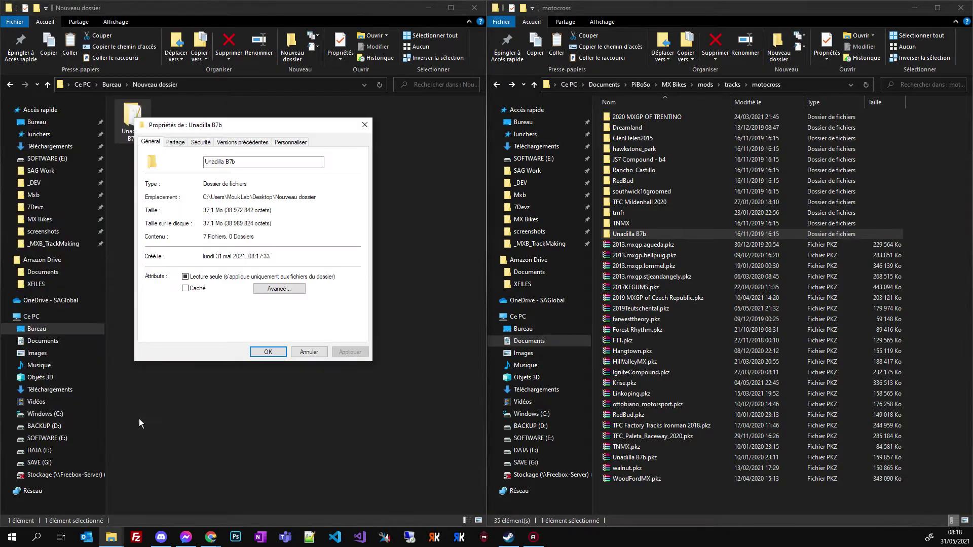
key(Escape)
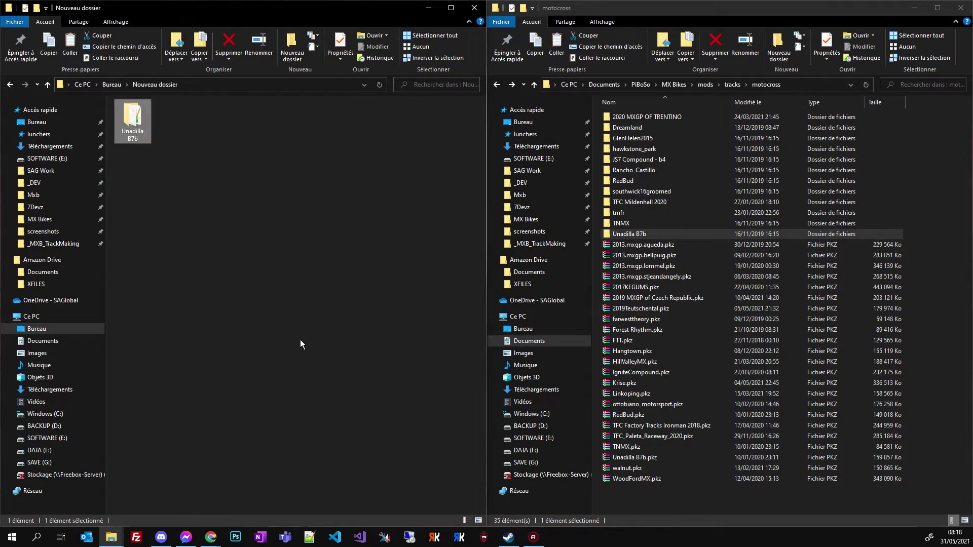
double_click(135, 118)
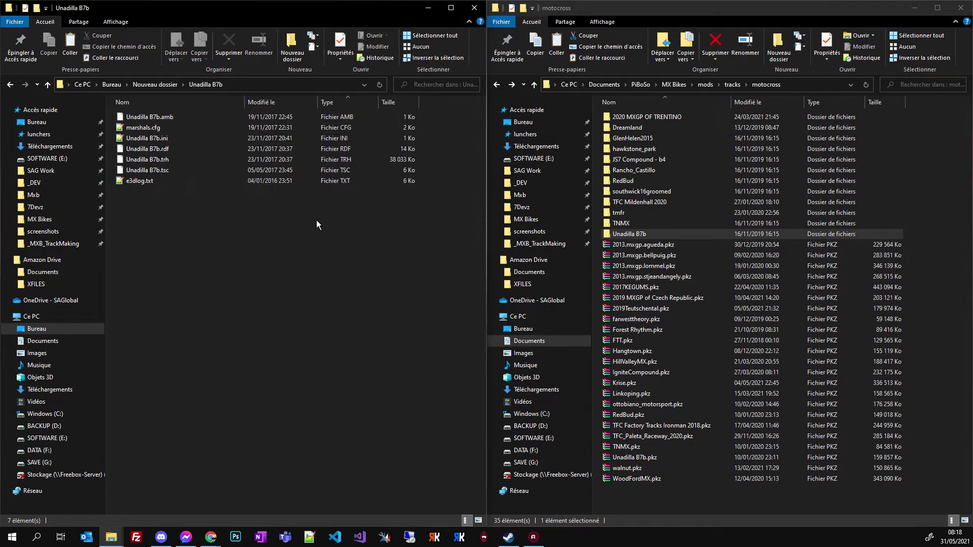
key(alt+Left)
double_click(135, 128)
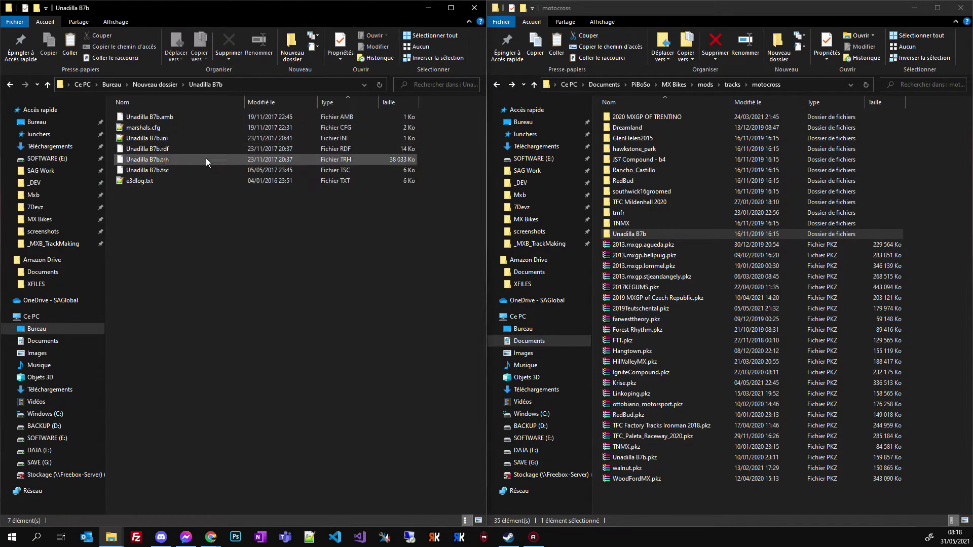
click(327, 165)
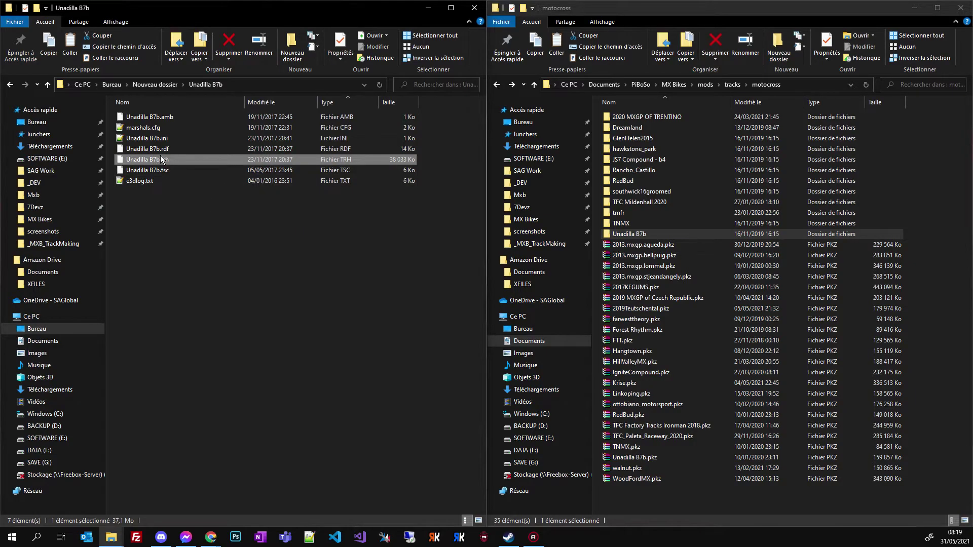
Compress the stripped Unadilla B7b folder into a zip archive with the default name.
click(159, 85)
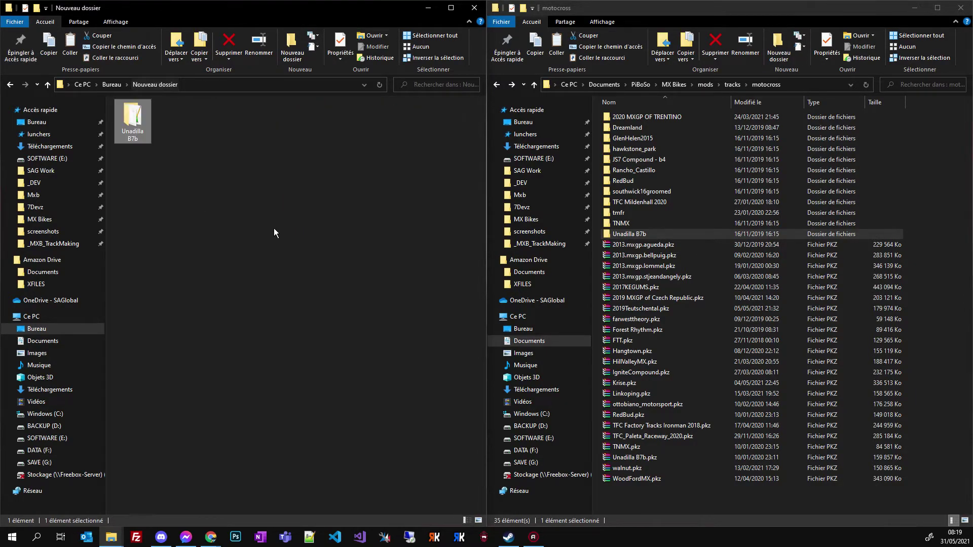
click(133, 117)
right_click(134, 116)
mouse_move(173, 329)
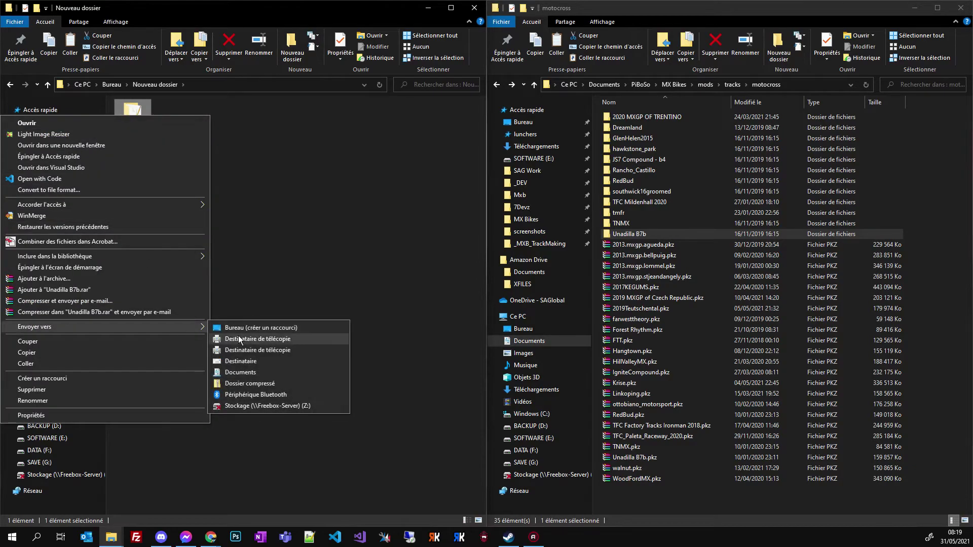
click(267, 379)
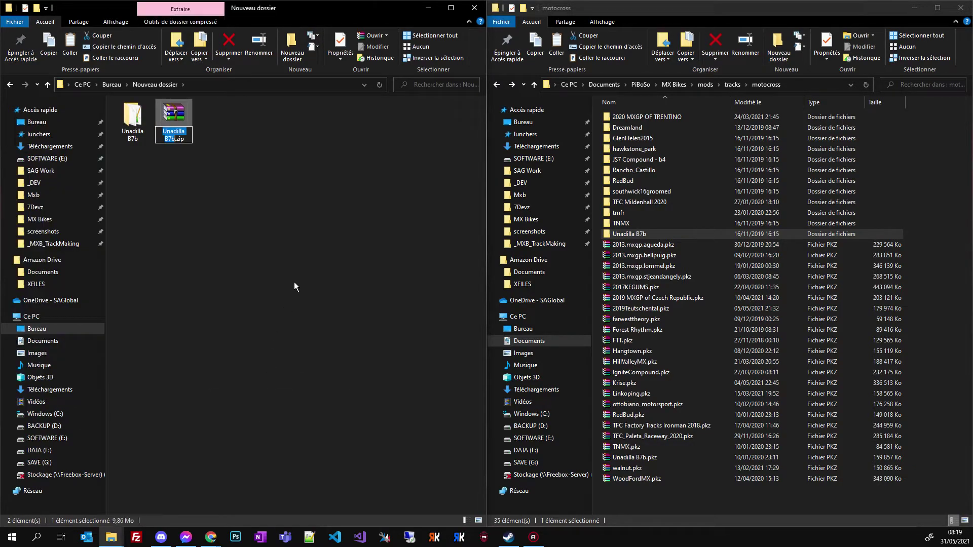
key(Return)
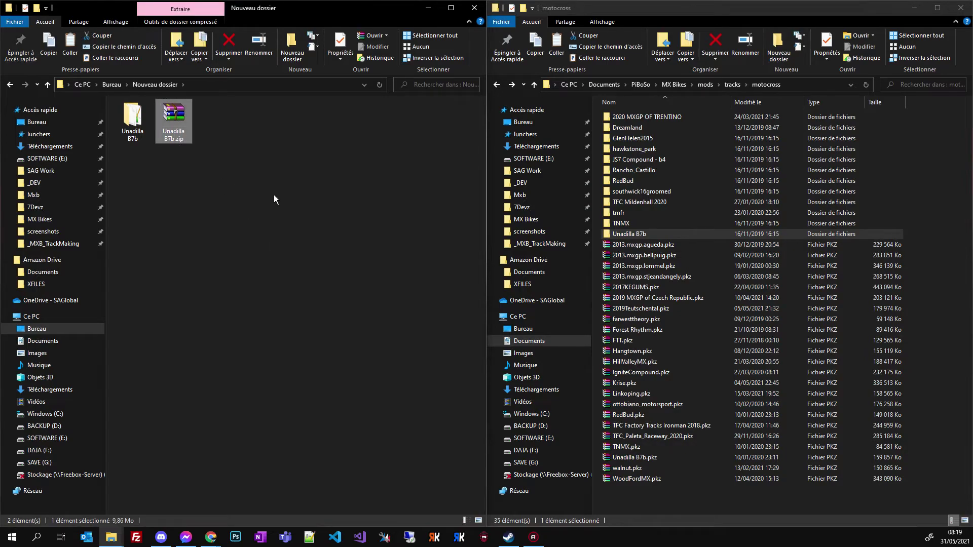
Rename the archive from Unadilla B7b.zip to Unadilla B7b.pkz, accepting the extension change.
click(171, 138)
click(174, 139)
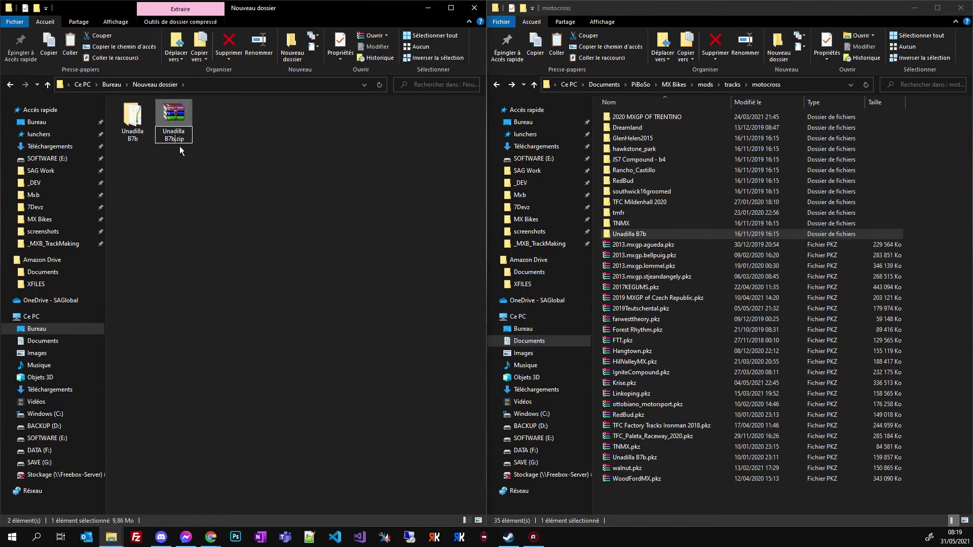
key(shift+End)
text(pkz)
key(Return)
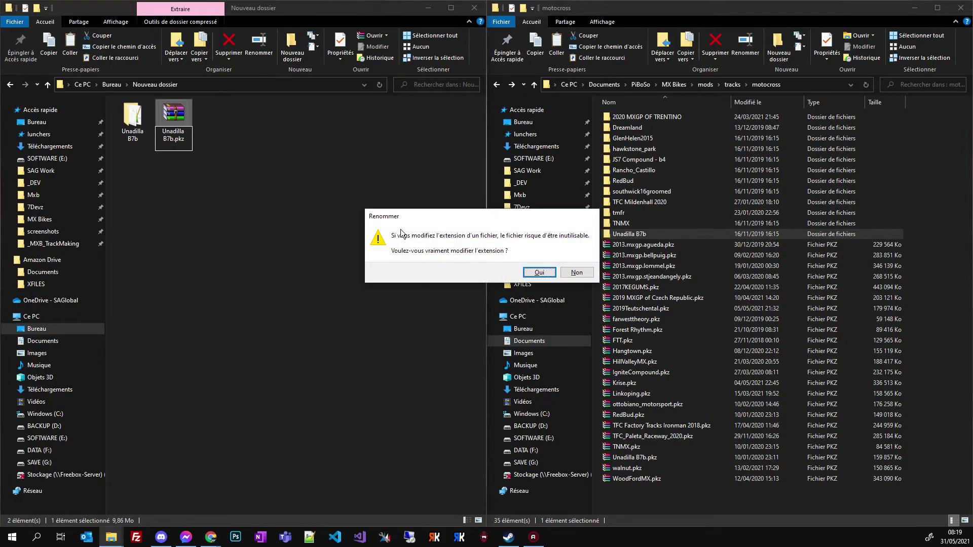
click(541, 272)
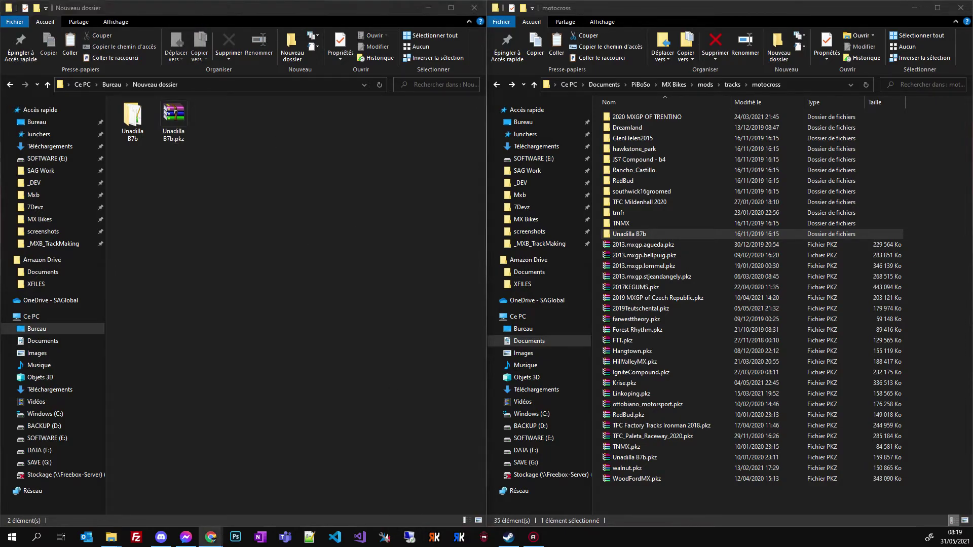
key(alt+Tab)
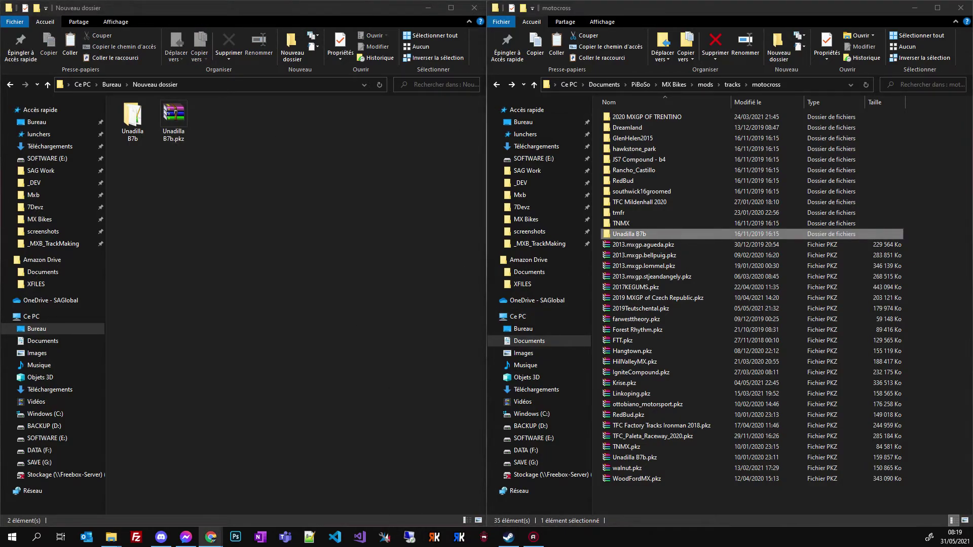
Add Unadilla B7b.pkz (10.34 MB) to the MyMXB Track System upload queue, then return to Explorer.
key(alt+Tab)
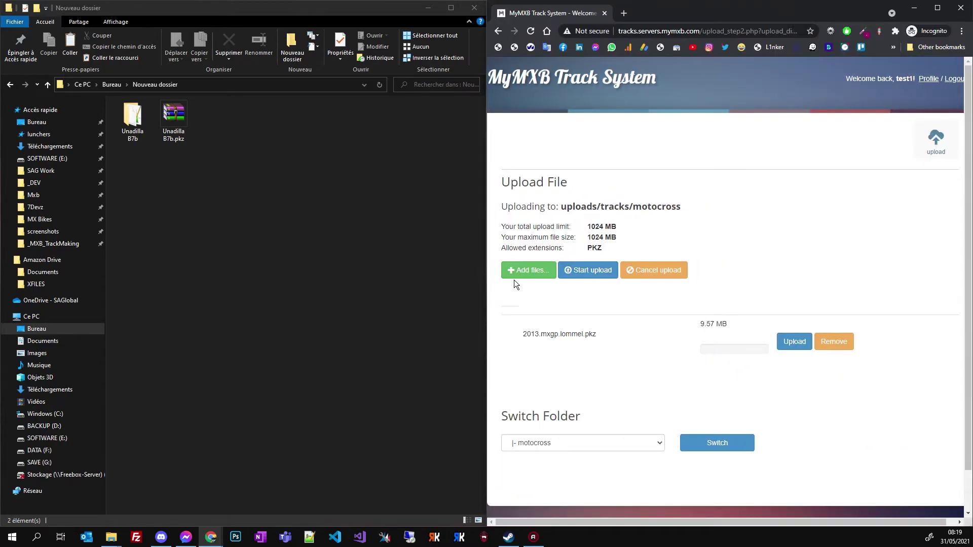
click(518, 273)
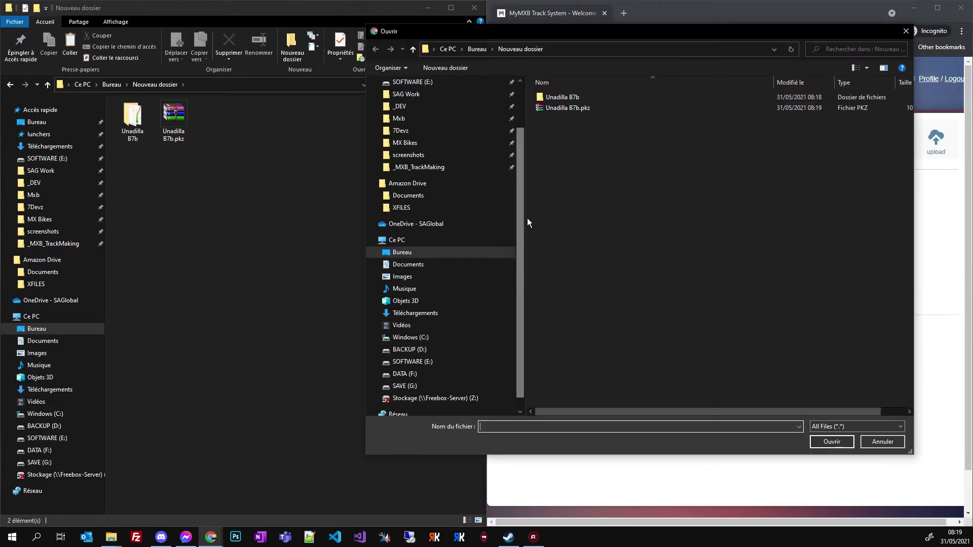
click(562, 109)
click(812, 439)
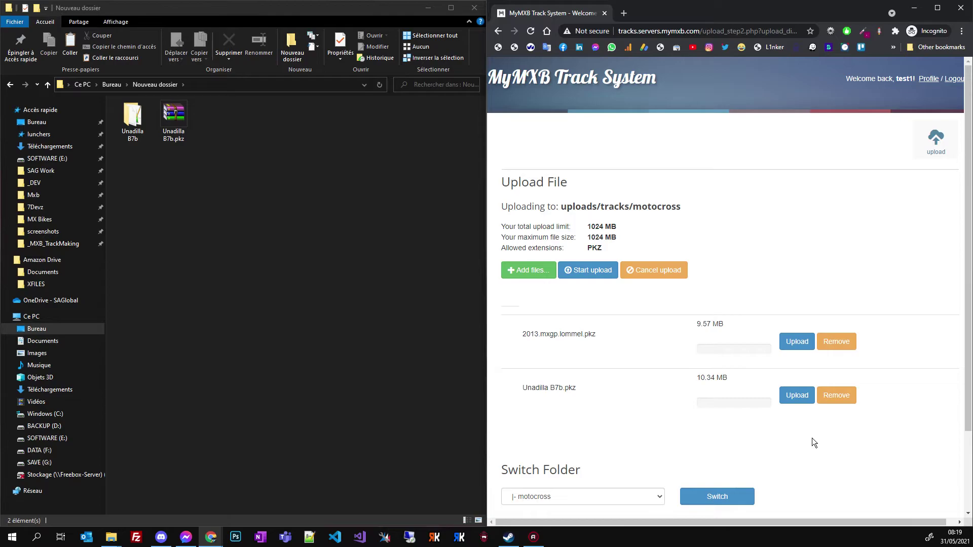
scroll(576, 399, down, 2)
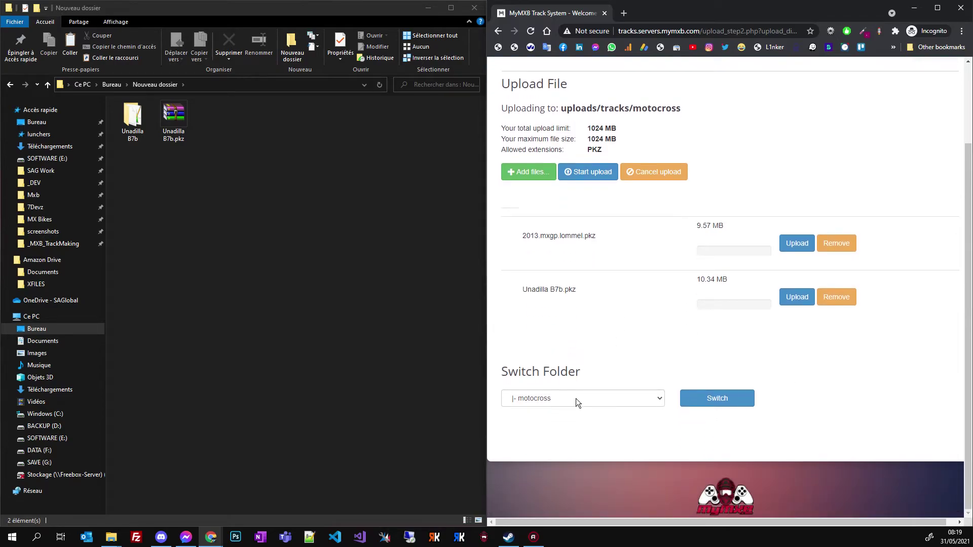
scroll(576, 398, up, 2)
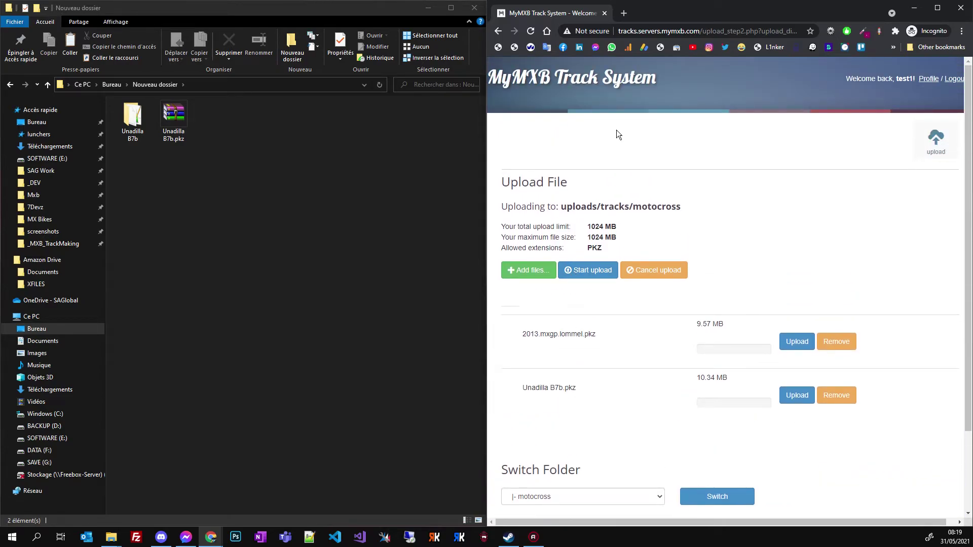
key(alt+Tab)
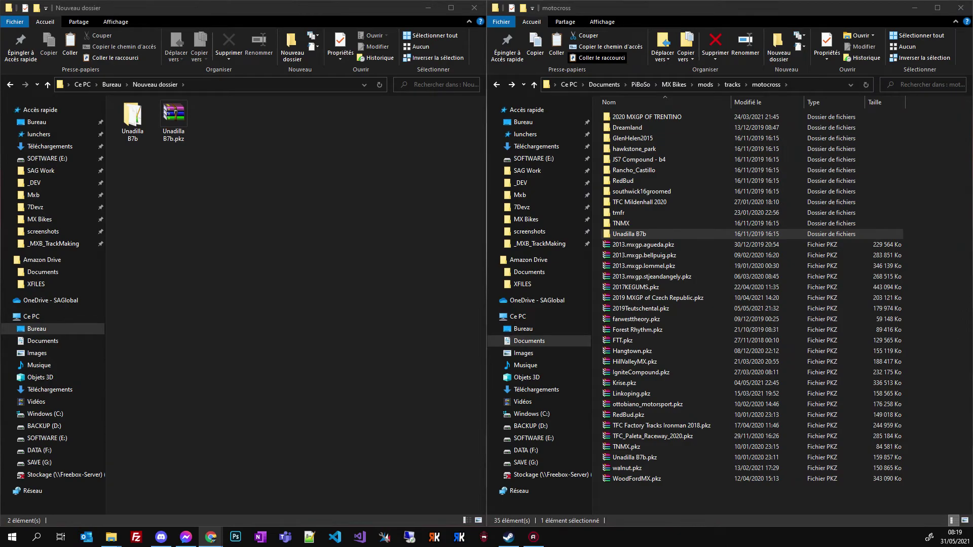